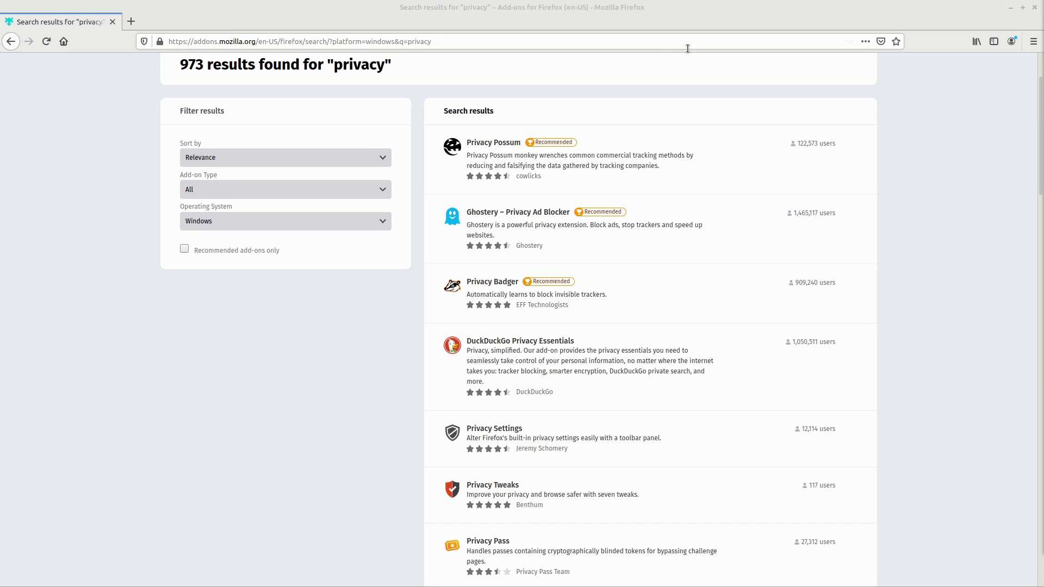
# - Open a new blank tab beside the privacy add-on search results
pyautogui.click(131, 21)
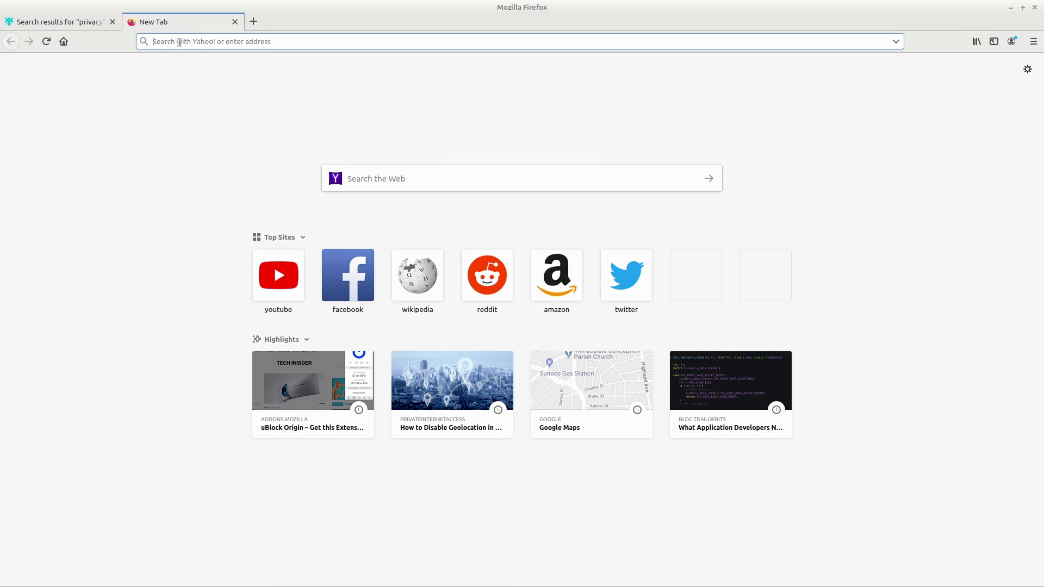
# - Load about:profiles, start then cancel a new profile, and review the four listed profiles
pyautogui.write('about')
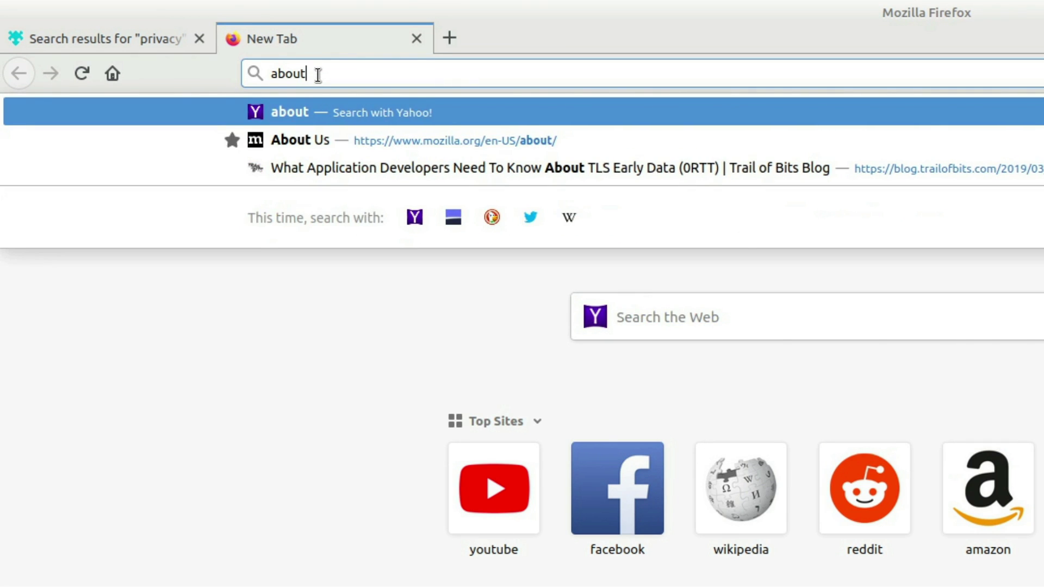
pyautogui.write(':profiles')
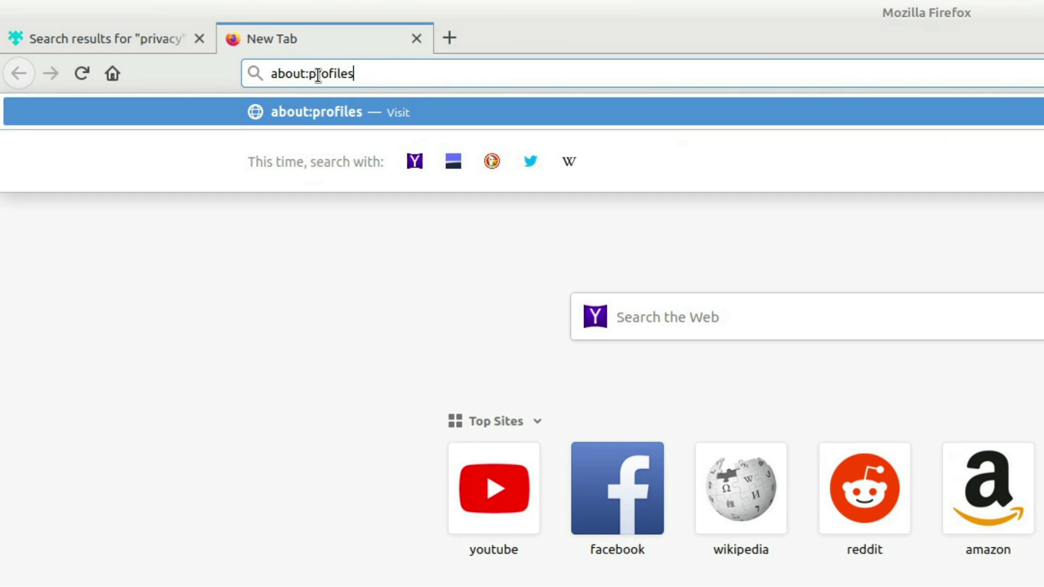
pyautogui.press('Return')
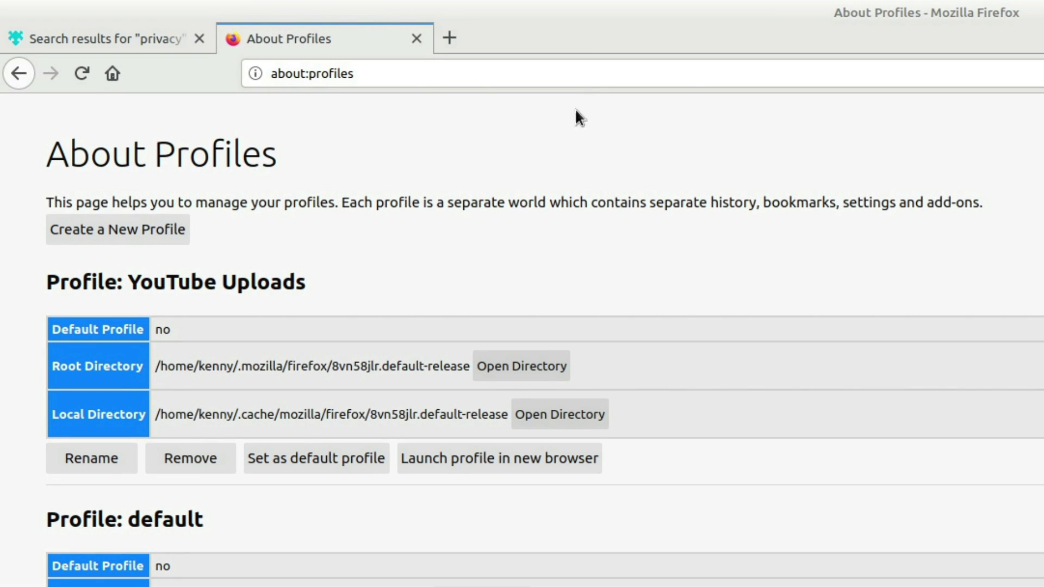
pyautogui.click(176, 232)
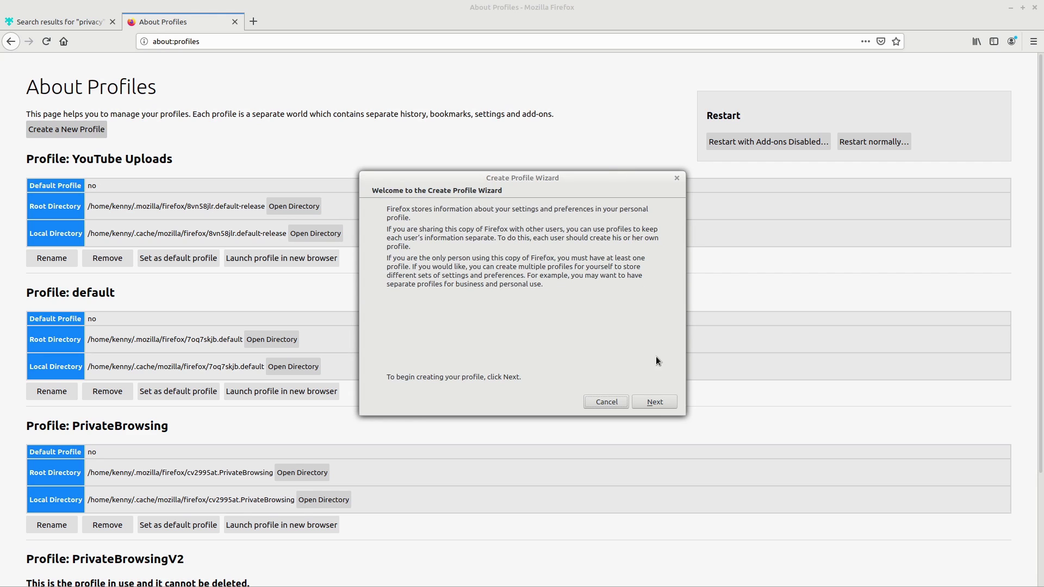
pyautogui.click(656, 404)
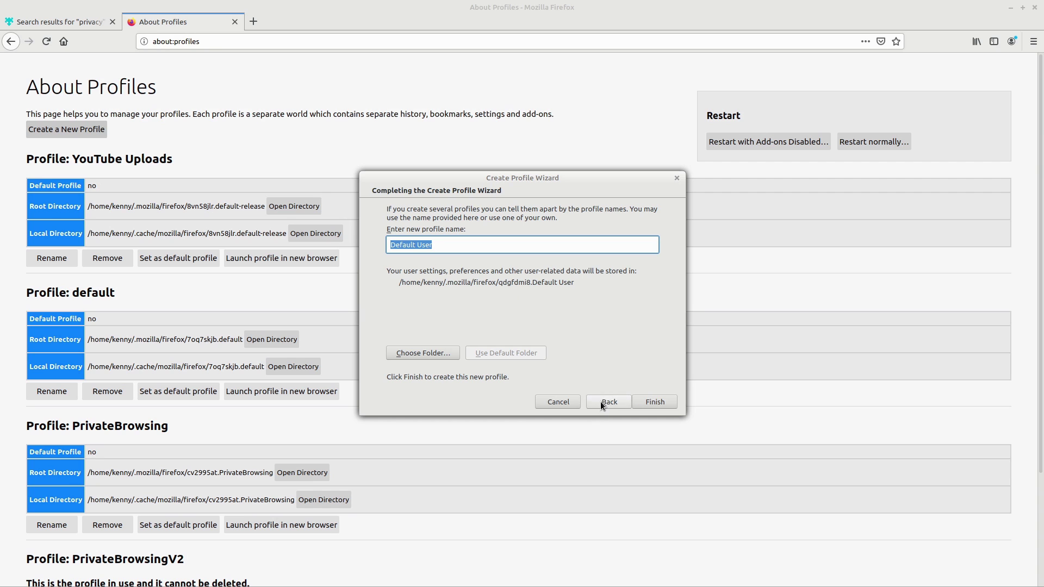
pyautogui.click(569, 405)
pyautogui.scroll(-5, 328, 328)
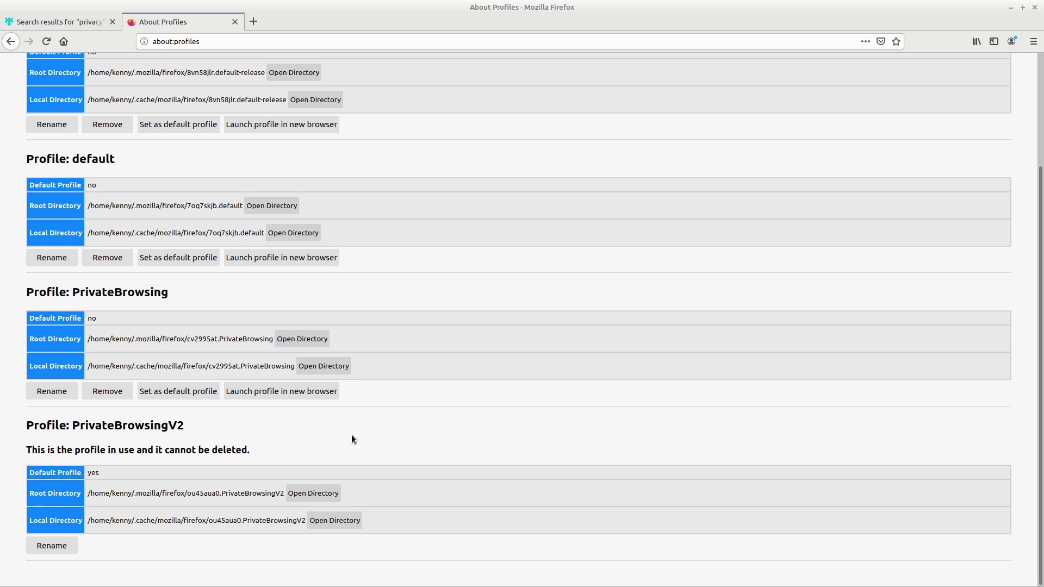
pyautogui.scroll(1, 352, 439)
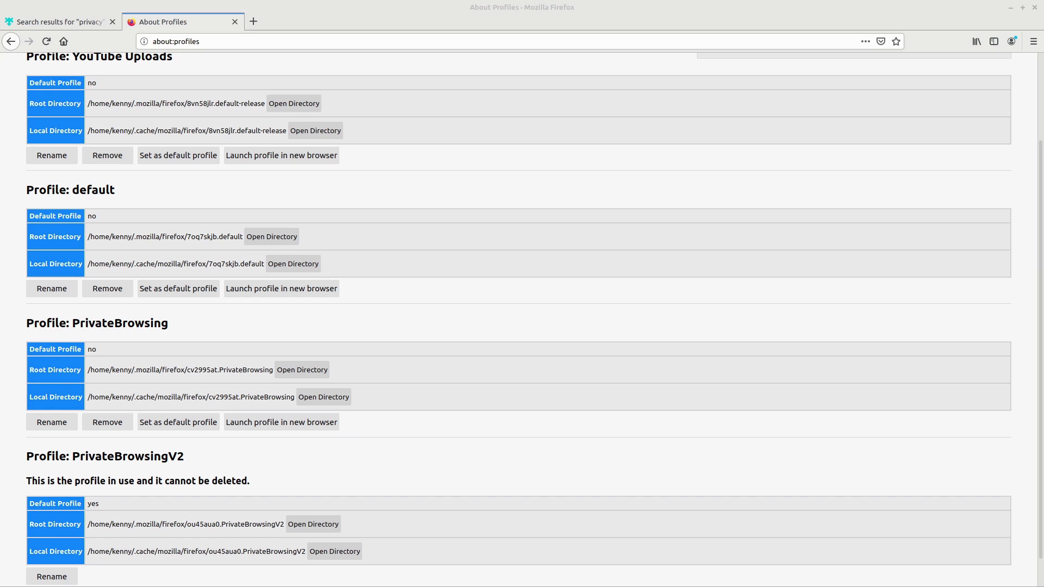
# - Load about:config and accept the risk warning to reach Advanced Preferences
pyautogui.click(424, 44)
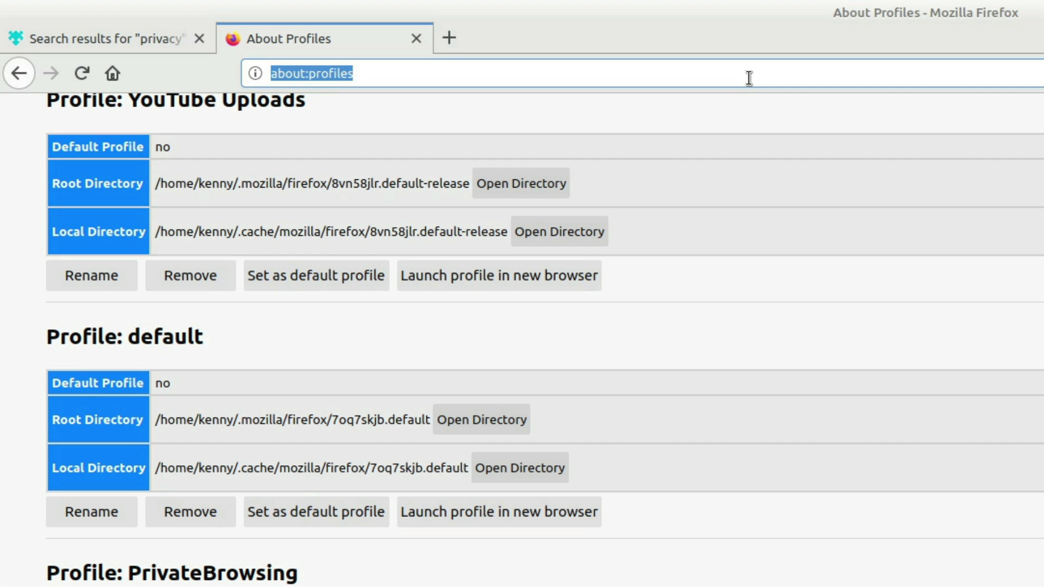
pyautogui.write('about:')
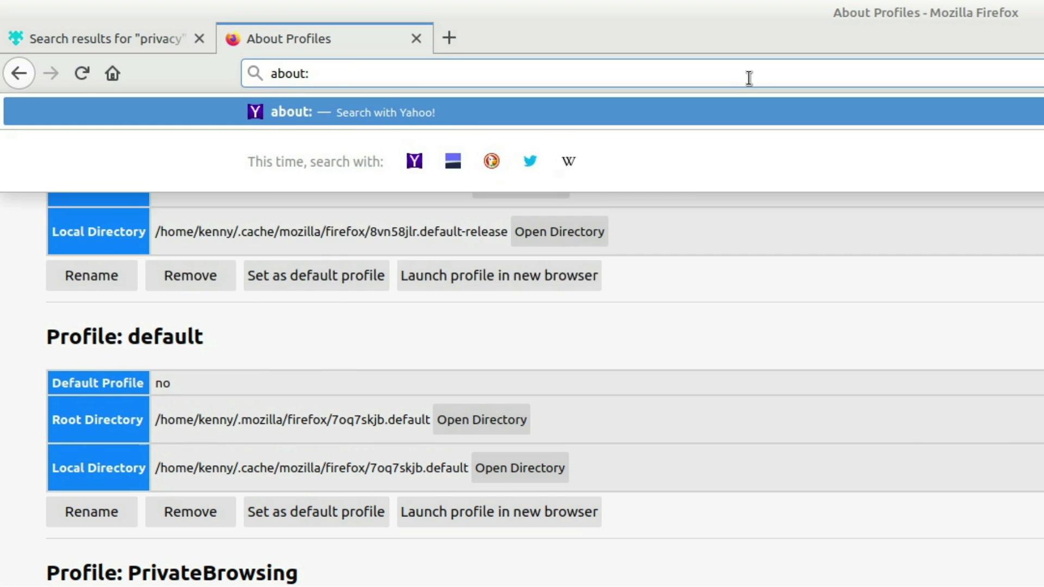
pyautogui.write('config')
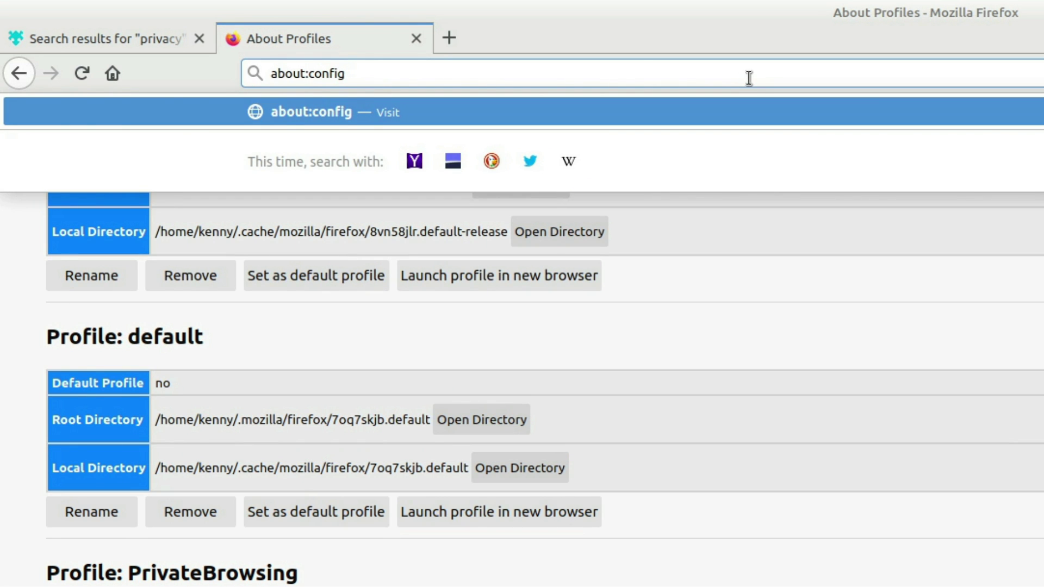
pyautogui.press('Return')
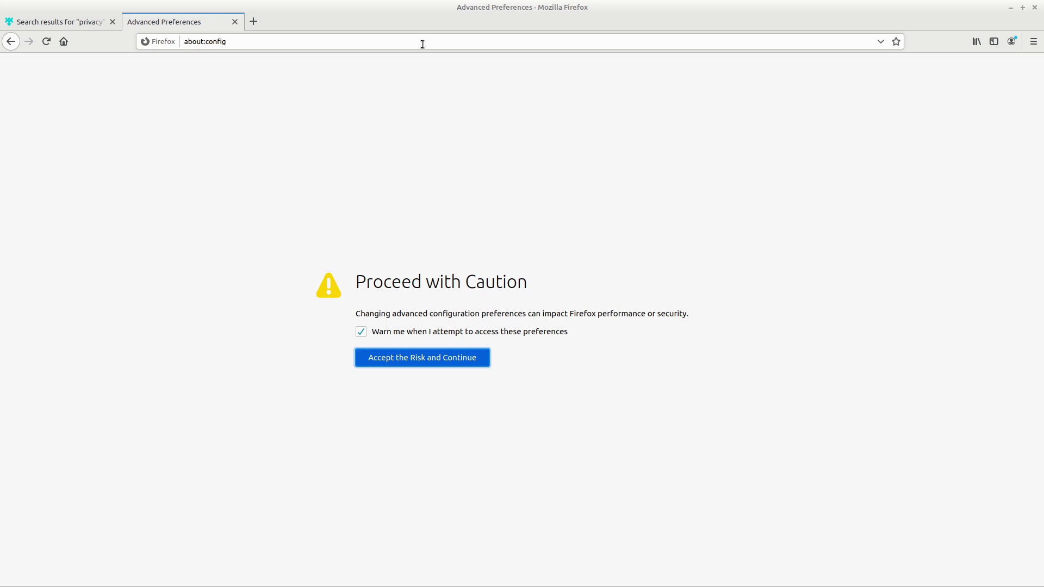
pyautogui.click(441, 361)
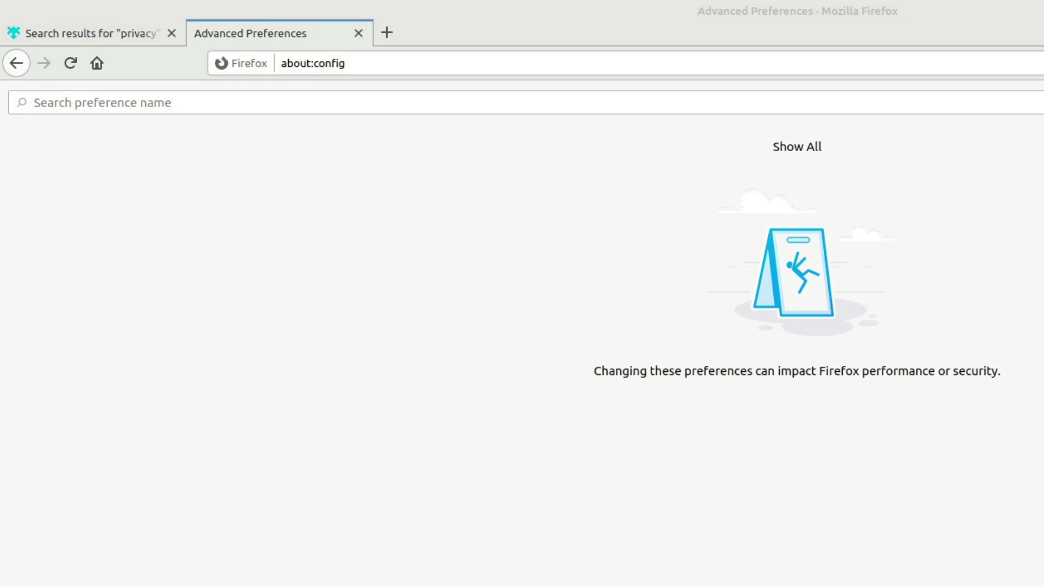
# - Search media.peerconnection.enabled (false), then privacy.resistFingerprinting (true)
pyautogui.click(530, 95)
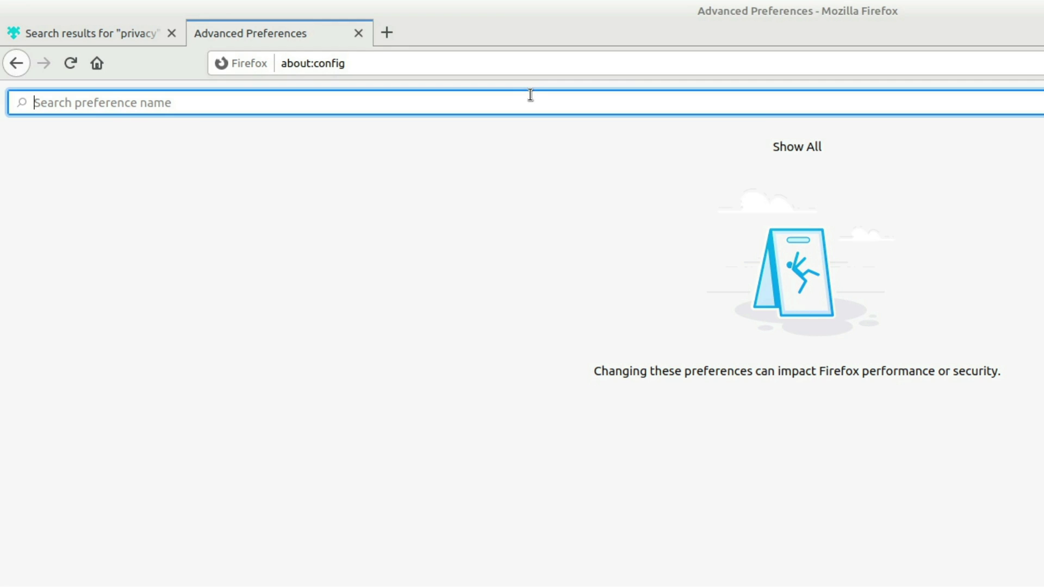
pyautogui.write('media.peerconnection.enabled')
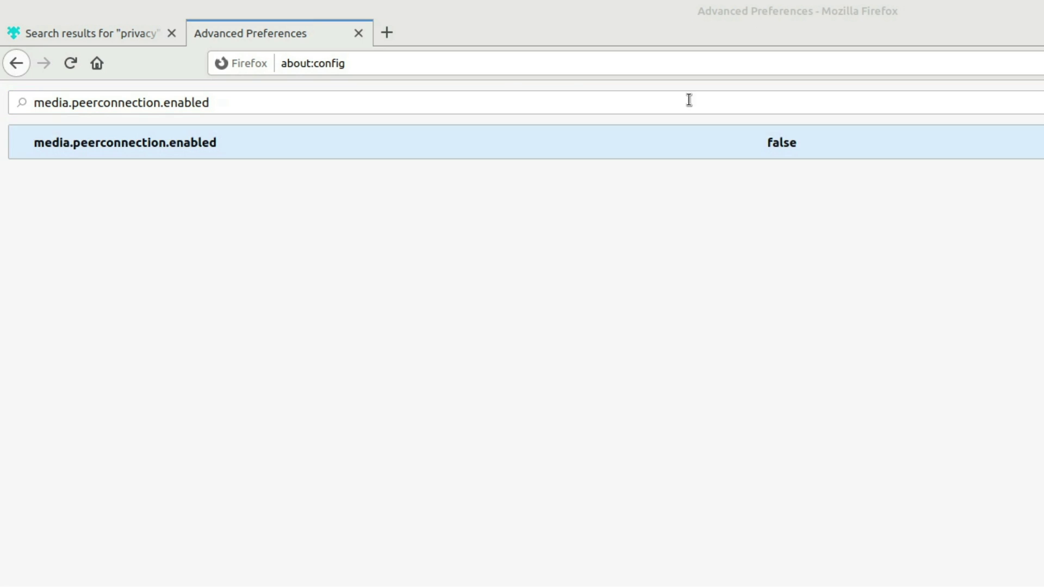
pyautogui.tripleClick(466, 107)
pyautogui.write('privacy.resistfingerprinting')
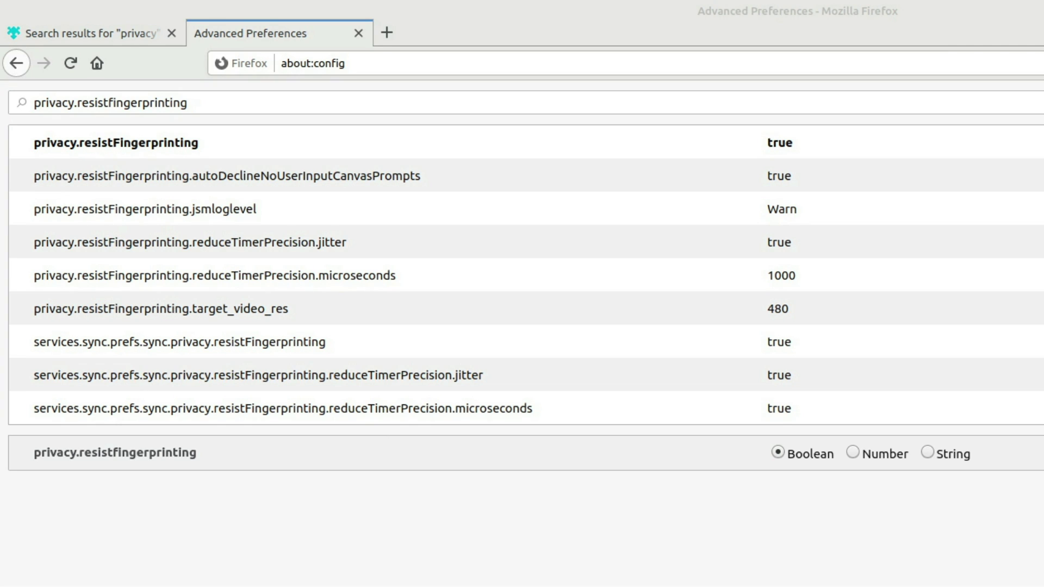
# - Search security.ssl3.rsa_des_ede3_sha (false), then security.ssl.require_safe_negotiation (true)
pyautogui.doubleClick(305, 106)
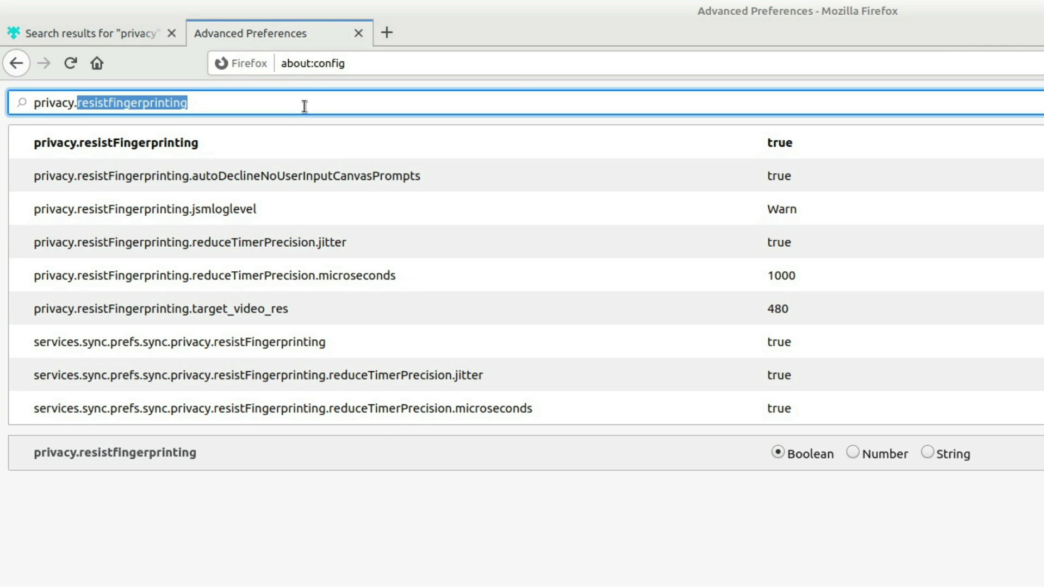
pyautogui.hotkey('ctrl', 'a')
pyautogui.write('security.ssl3.rsa_des_ede3_sha')
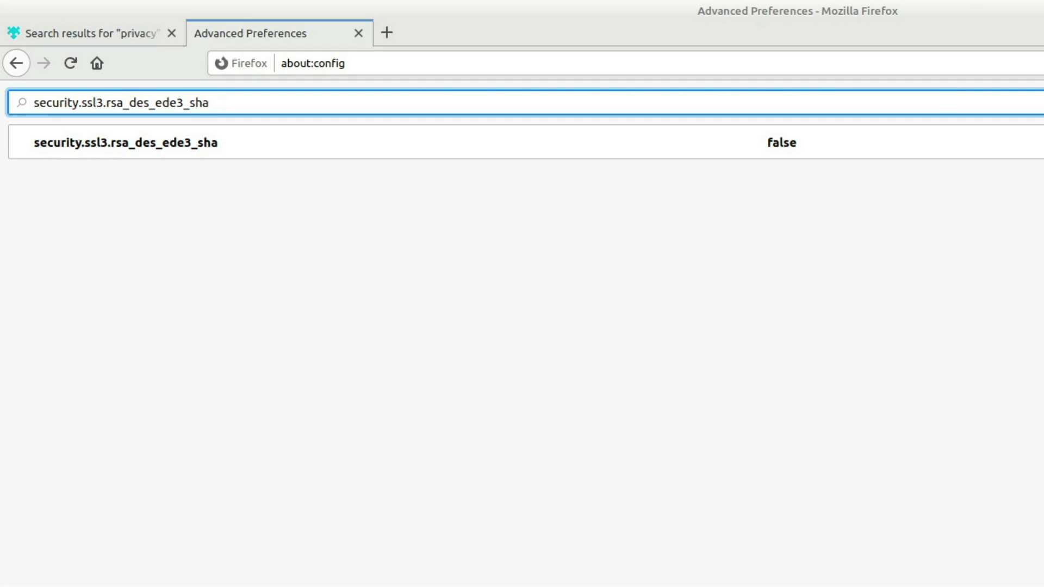
pyautogui.hotkey('alt', 'Tab')
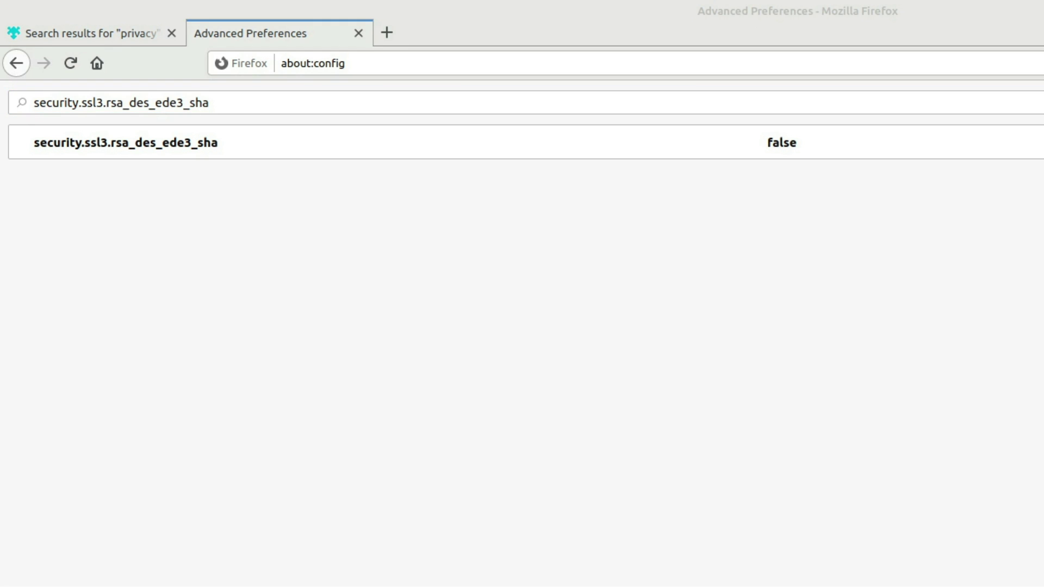
pyautogui.click(590, 105)
pyautogui.hotkey('ctrl', 'a')
pyautogui.write('security.ssl.require_safe_negotiation')
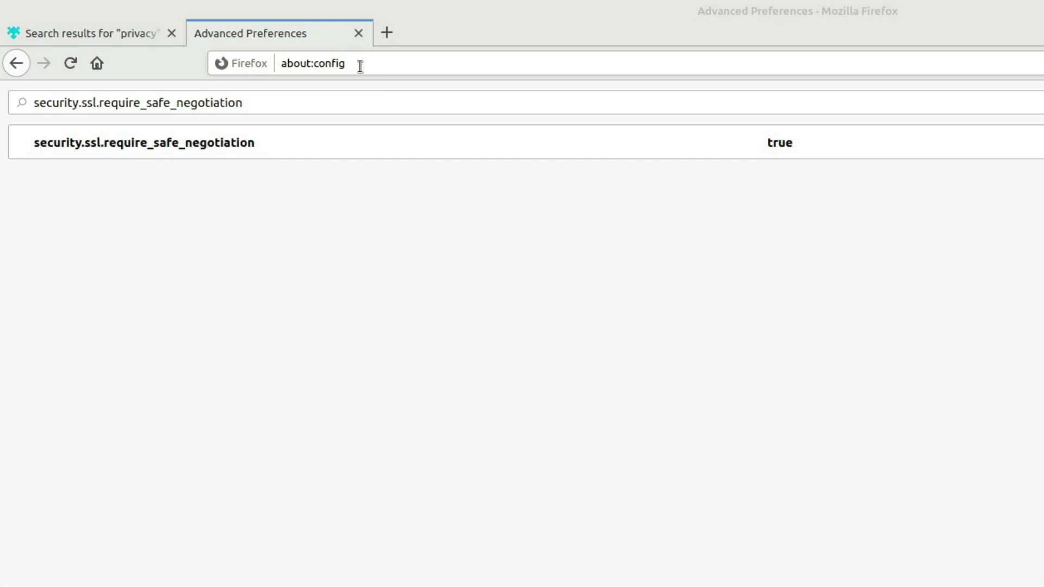
# - Search security.tls.version.min (3), then tls.version.max to see security.tls.version.max at 4
pyautogui.tripleClick(371, 102)
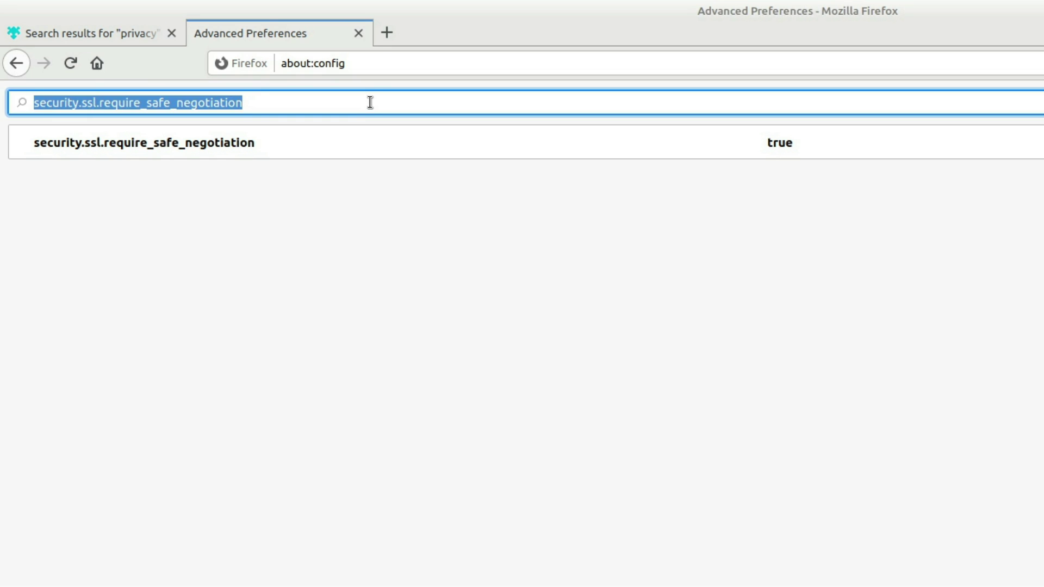
pyautogui.write('security.tls.version.min')
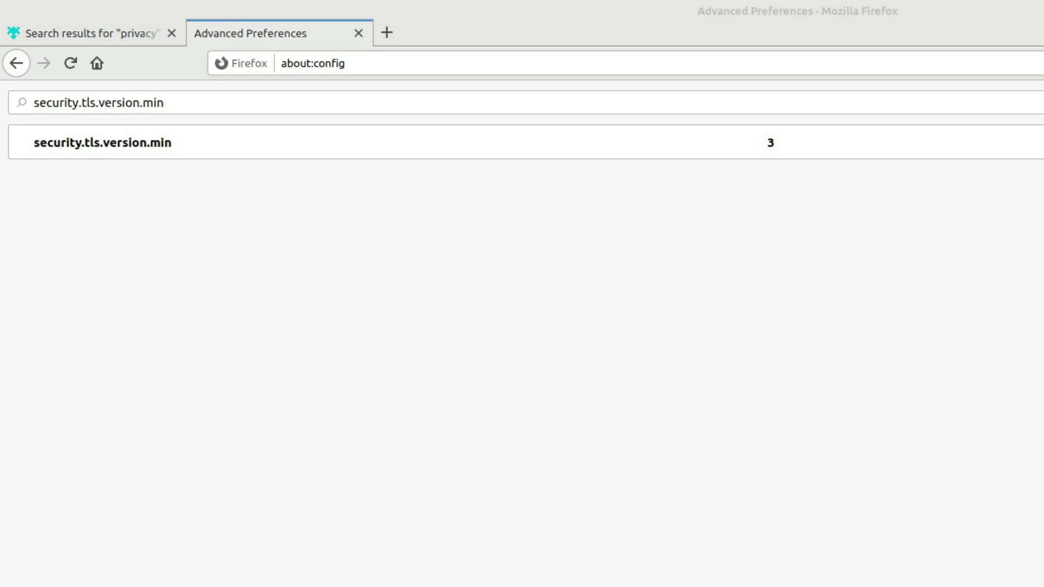
pyautogui.click(276, 96)
pyautogui.hotkey('ctrl', 'a')
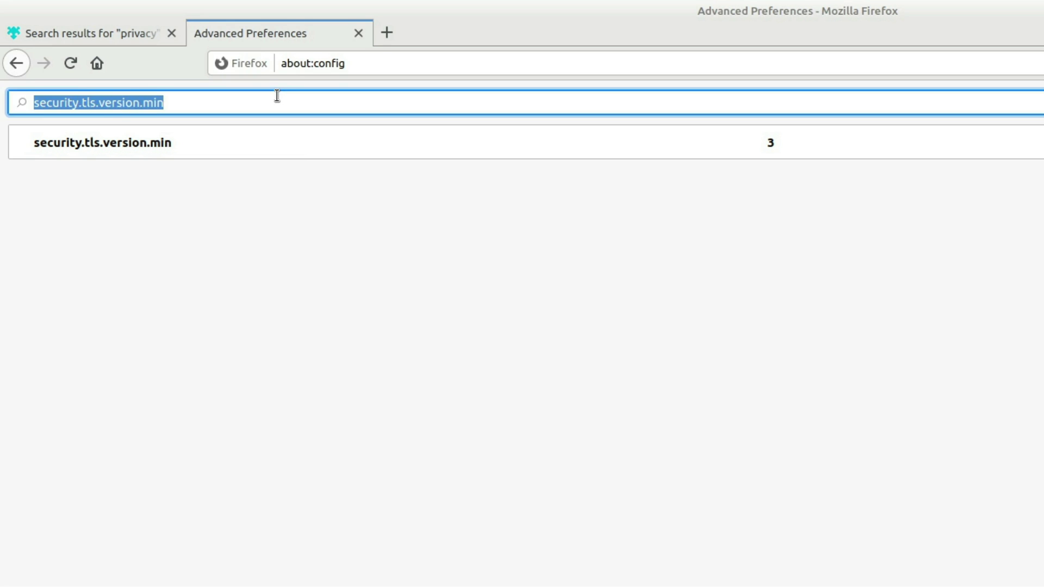
pyautogui.write('tls.version.max')
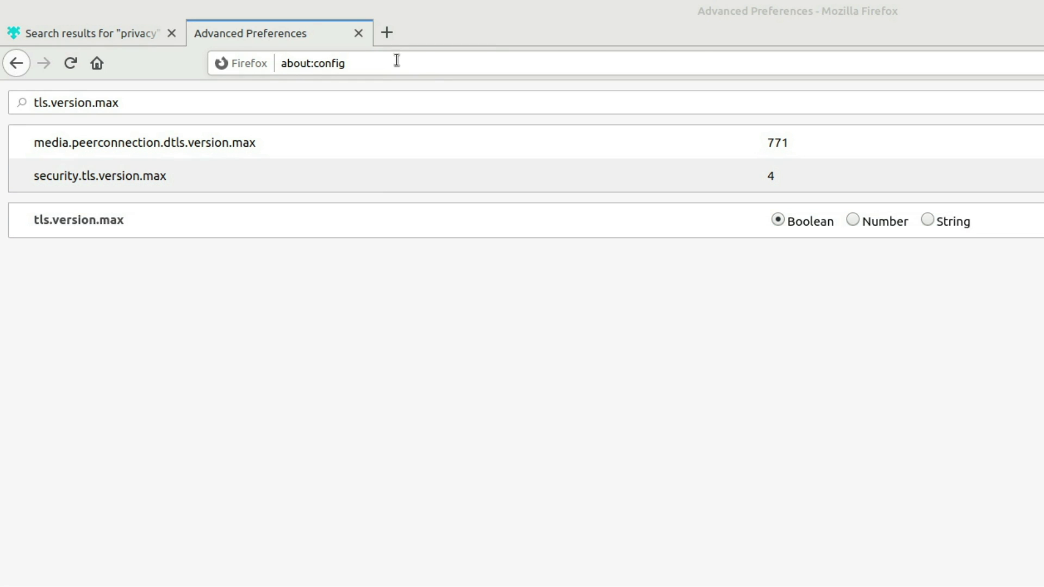
# - Search security.tls.enable_0rtt_data, then browser.formfil.enable, confirming both are false
pyautogui.tripleClick(300, 102)
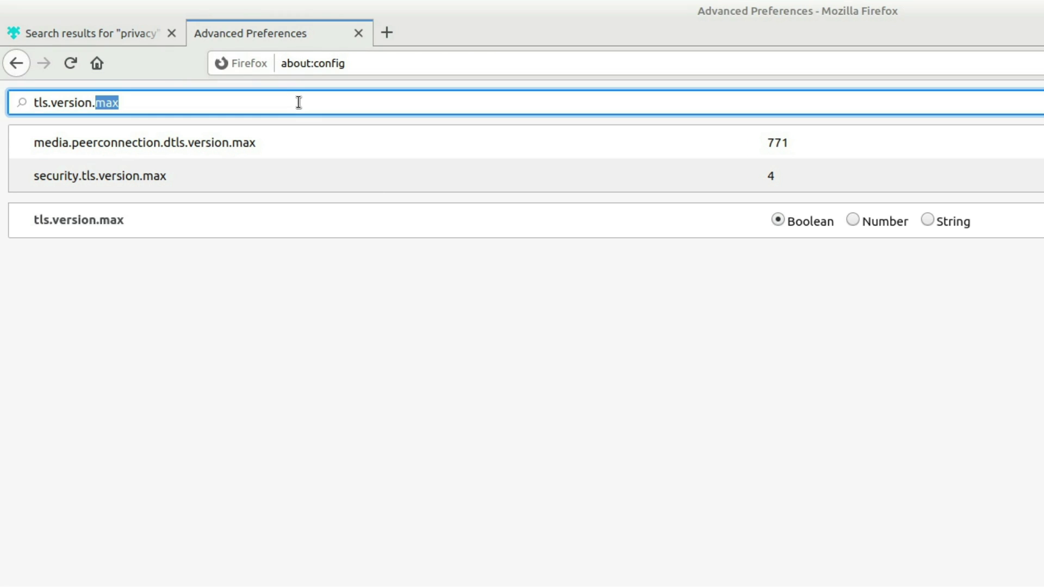
pyautogui.write('security.tls.enable_0rtt_data')
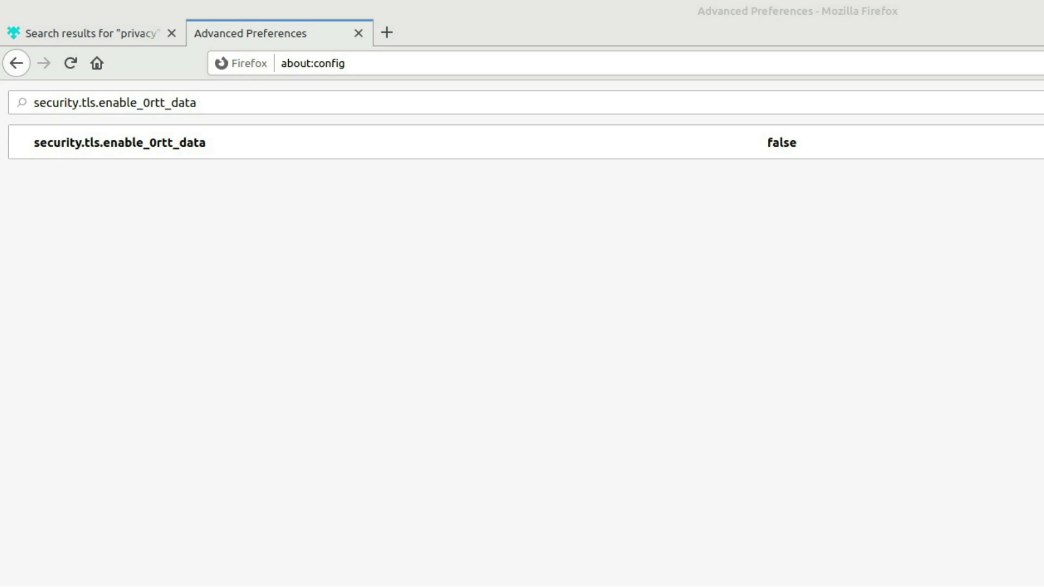
pyautogui.tripleClick(273, 103)
pyautogui.write('browser.formfil.enable')
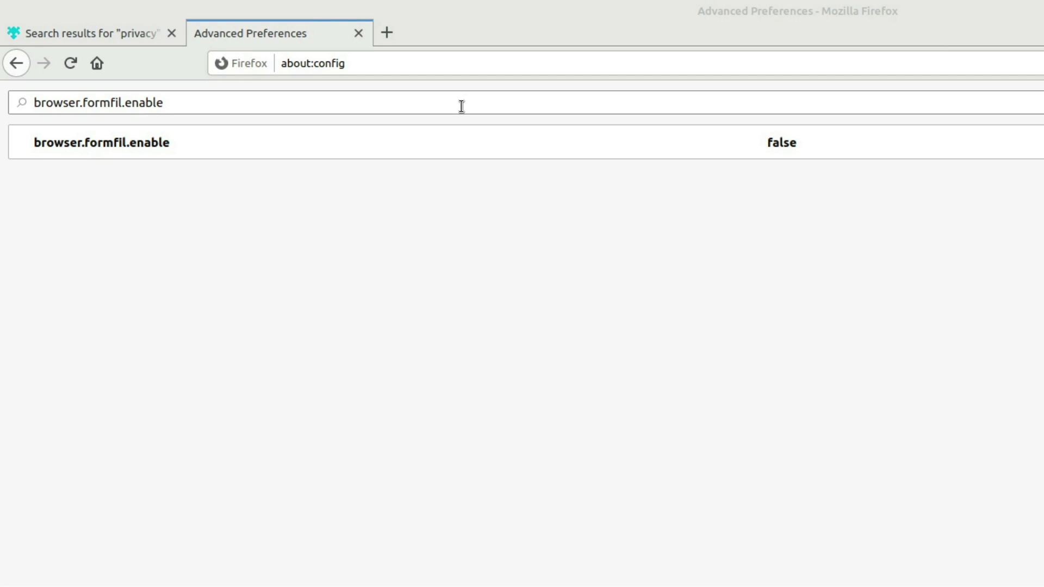
# - Confirm browser.cache.disk.enable and browser.cache.disk_cache_ssl are false
pyautogui.click(432, 111)
pyautogui.hotkey('ctrl', 'a')
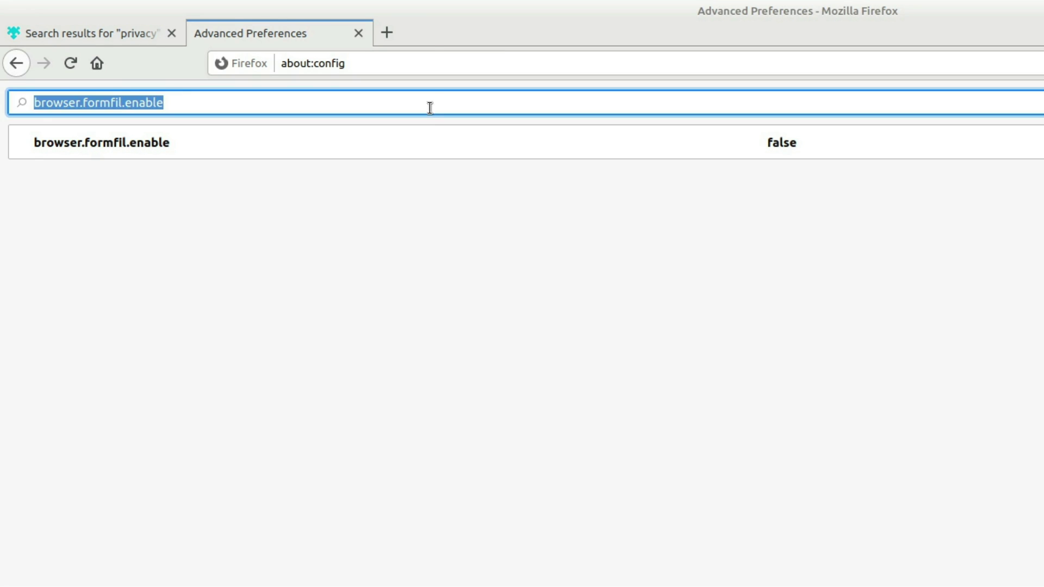
pyautogui.write('browser.cache.disk.enable')
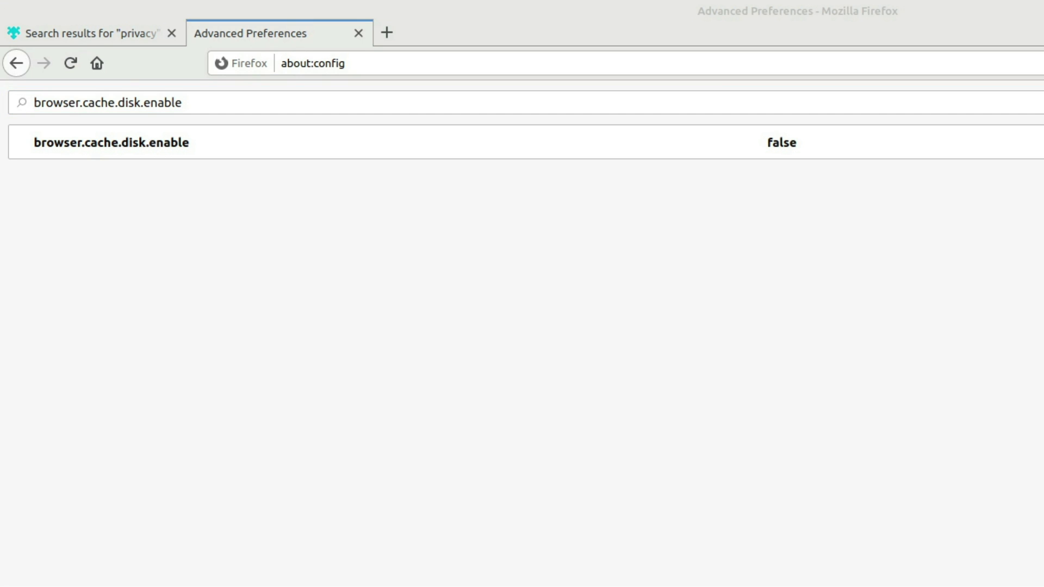
pyautogui.click(419, 103)
pyautogui.hotkey('ctrl', 'a')
pyautogui.write('browser.cache.disk_cache_ssl')
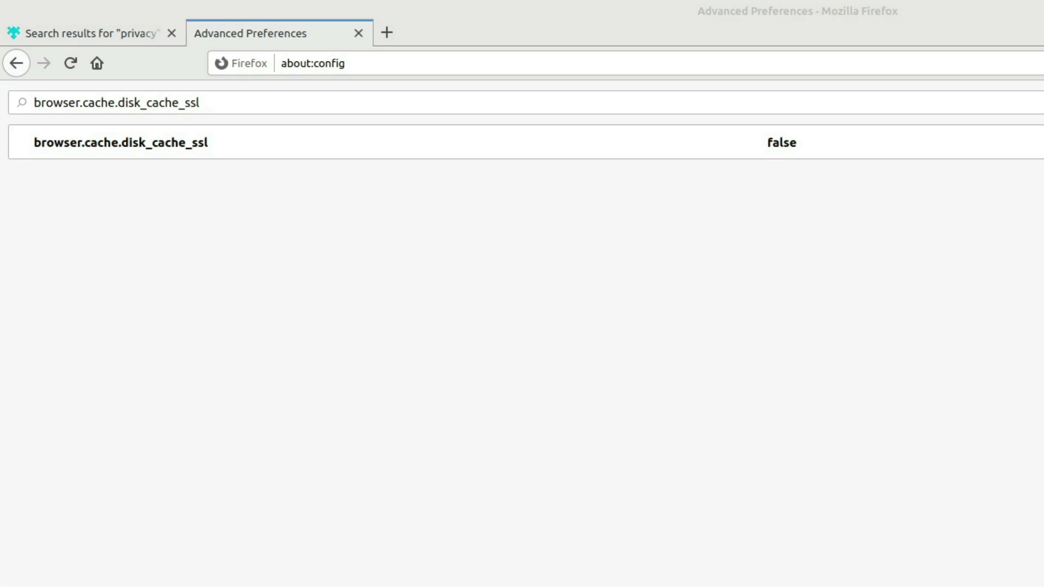
# - Confirm browser.cache.memory.enable, offline.enable and insecure.enable are all false
pyautogui.doubleClick(757, 102)
pyautogui.write('memory.enable')
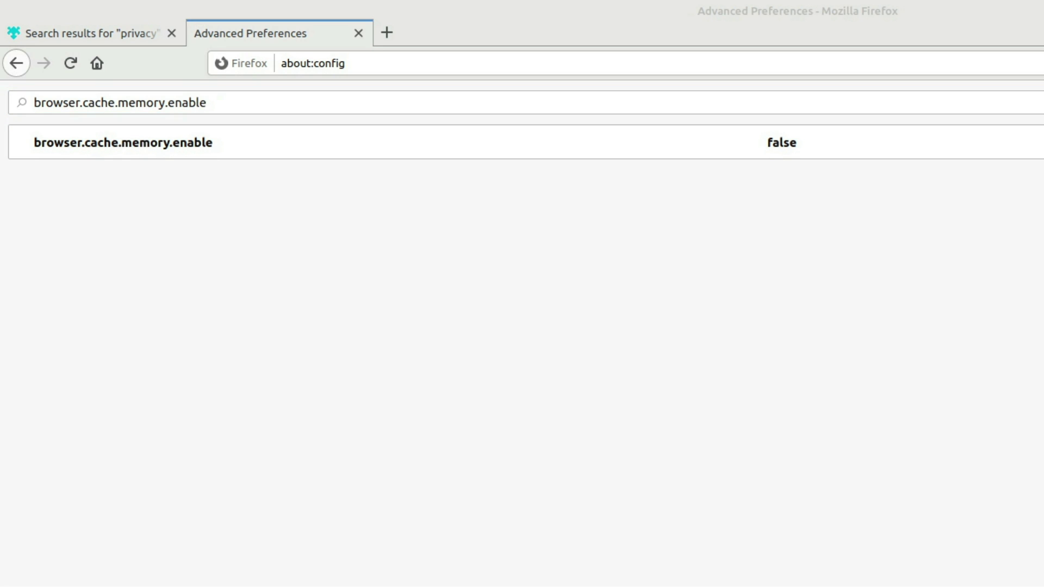
pyautogui.tripleClick(400, 102)
pyautogui.write('browser.cache.offline.enable')
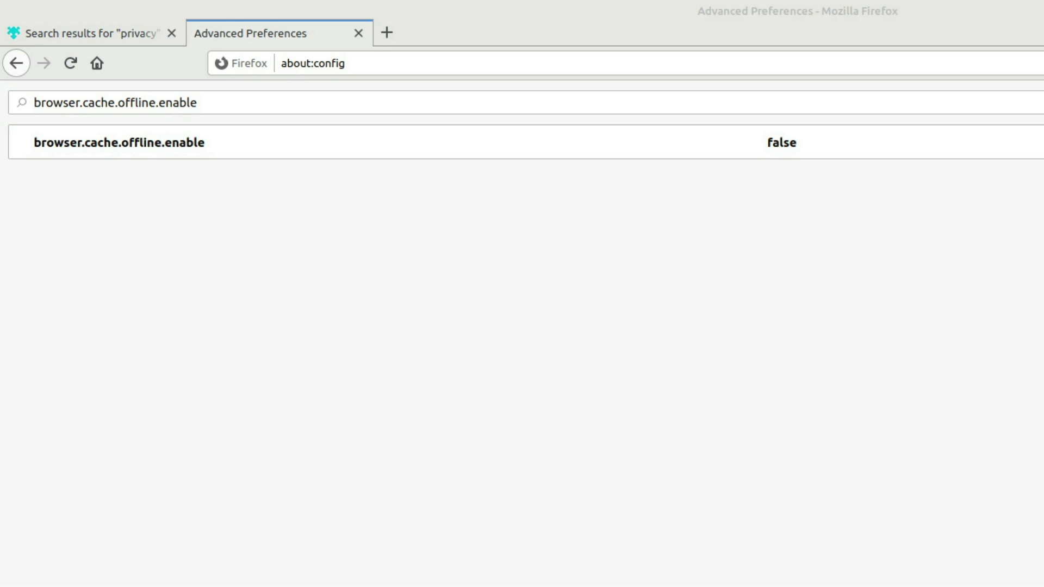
pyautogui.doubleClick(394, 100)
pyautogui.click(394, 100)
pyautogui.write('browser.cache.insecure.enable')
pyautogui.hotkey('ctrl', 'a')
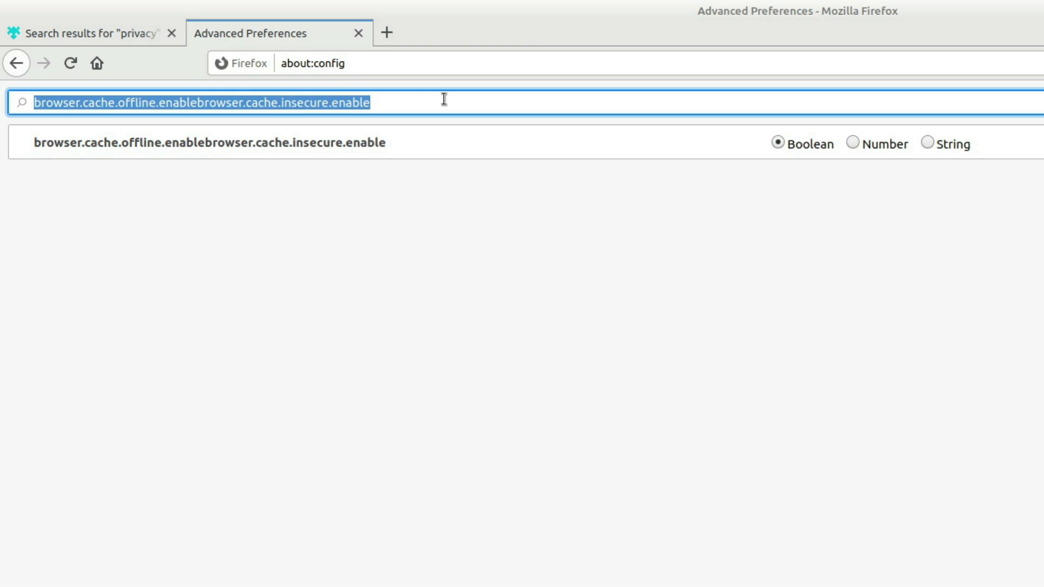
pyautogui.write('browser.cache.insecure.enable')
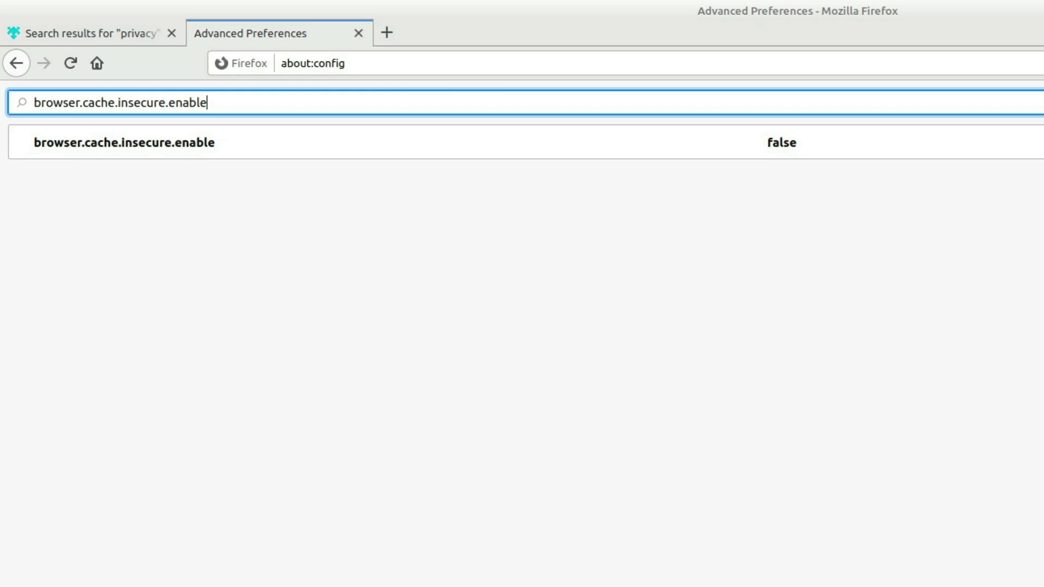
pyautogui.hotkey('alt', 'Tab')
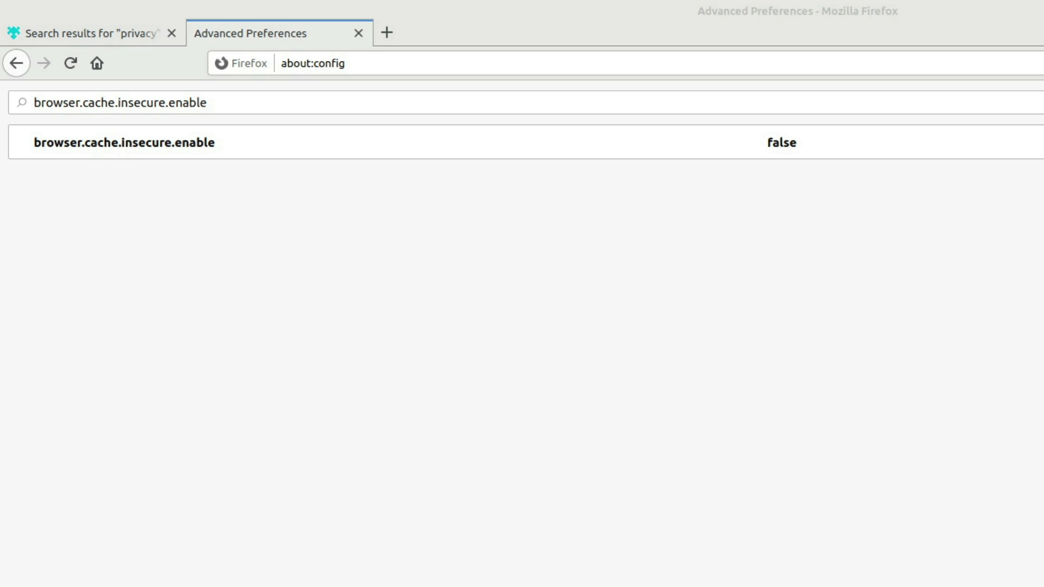
# - Search geo.enabled to confirm it is false, then look up plugin.scan.plid.all
pyautogui.tripleClick(333, 105)
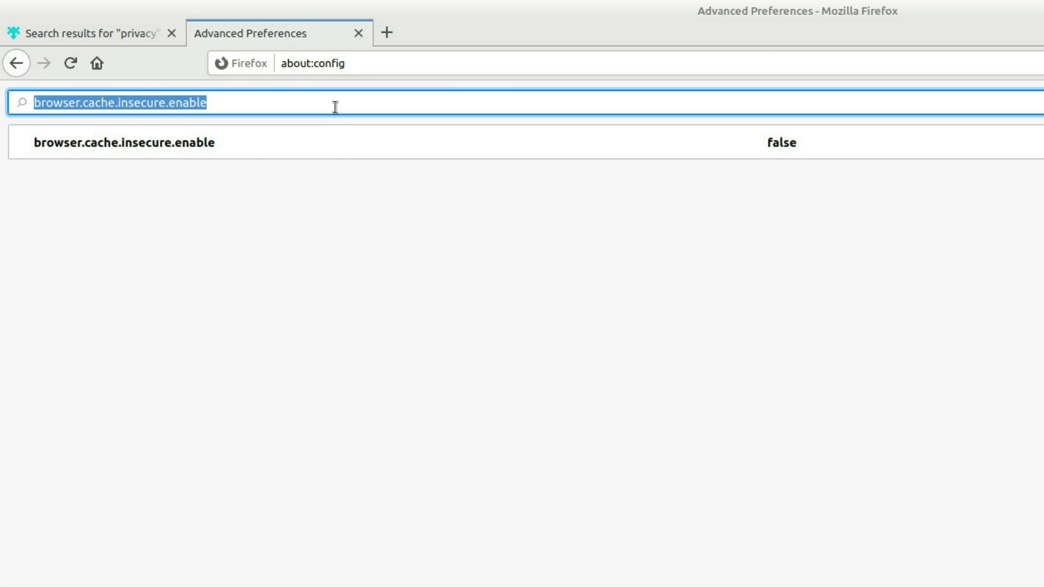
pyautogui.write('geo.enabled')
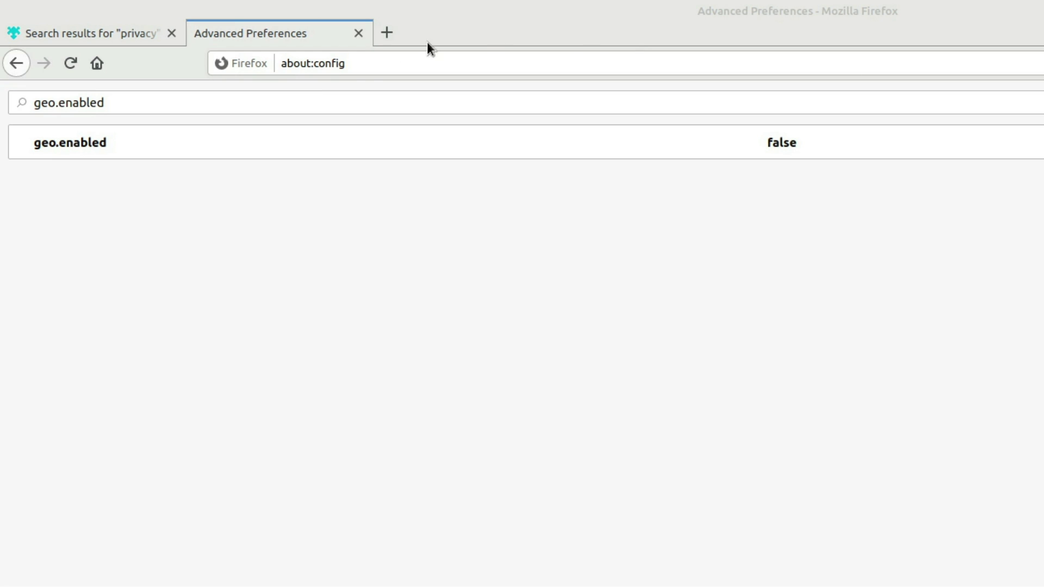
pyautogui.click(351, 105)
pyautogui.hotkey('ctrl', 'a')
pyautogui.write('plugin.scan.plid.all')
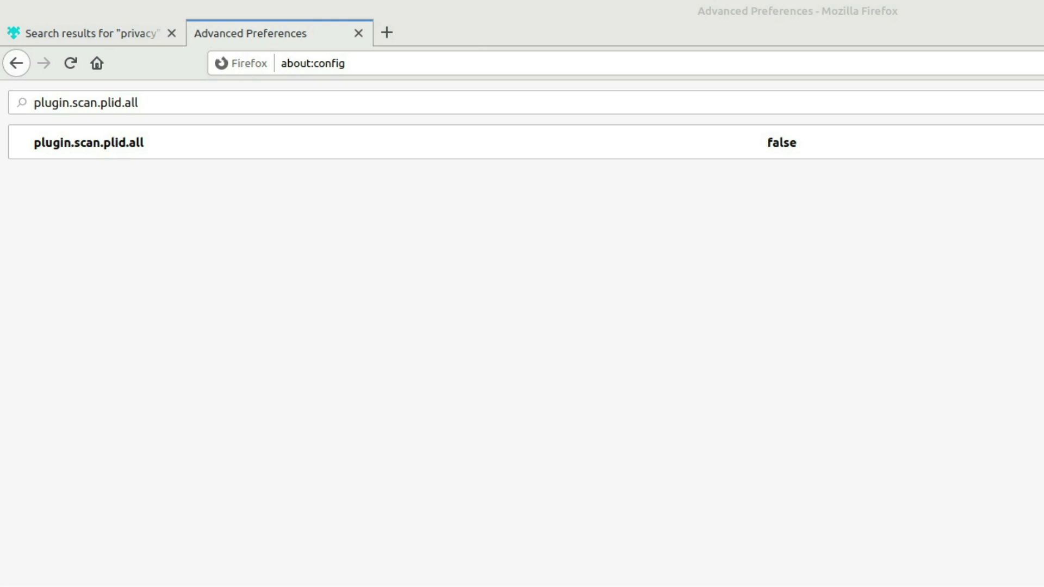
# - Refocus the about:config search for the activity-stream telemetry preferences
pyautogui.click(683, 104)
# - Look up the activity-stream telemetry and browser.pingcentre.telemetry preferences in about:config
pyautogui.write('browser.newtabpage.activity-stream.feeds.telemetry browser.newtabpage.activity-stream.telemetry')
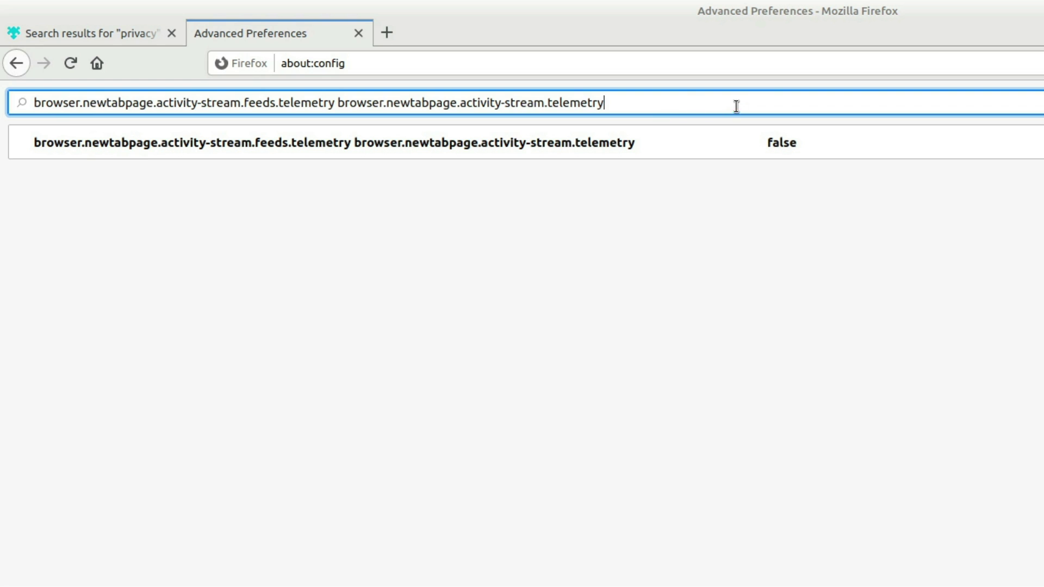
pyautogui.tripleClick(680, 93)
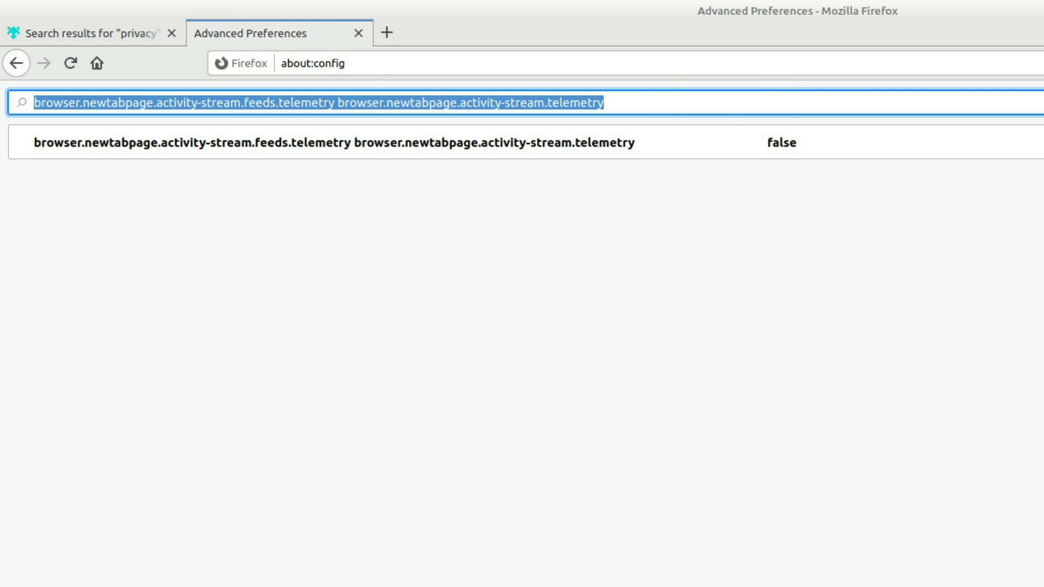
pyautogui.click(668, 103)
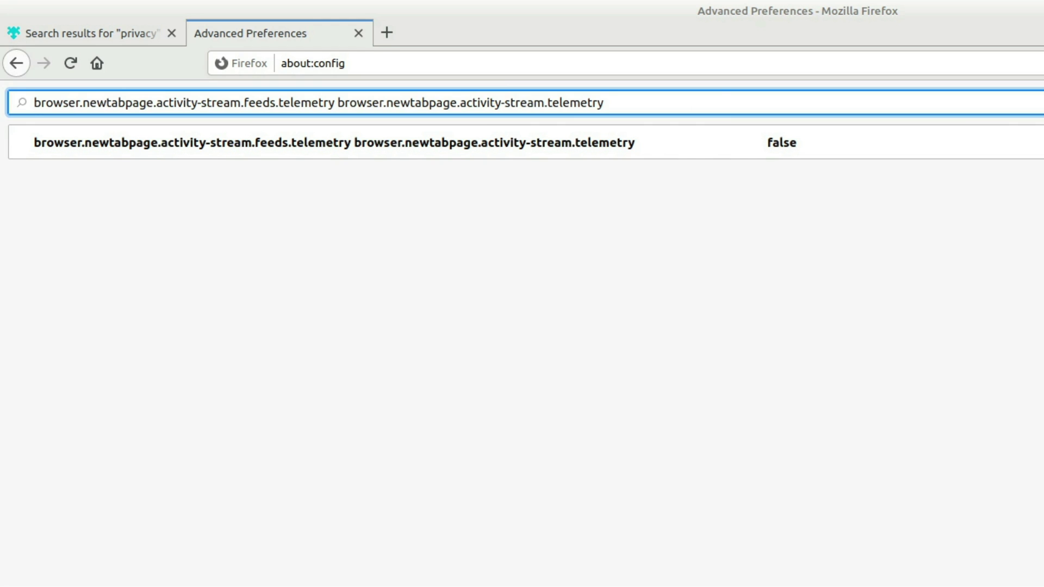
pyautogui.hotkey('alt', 'Tab')
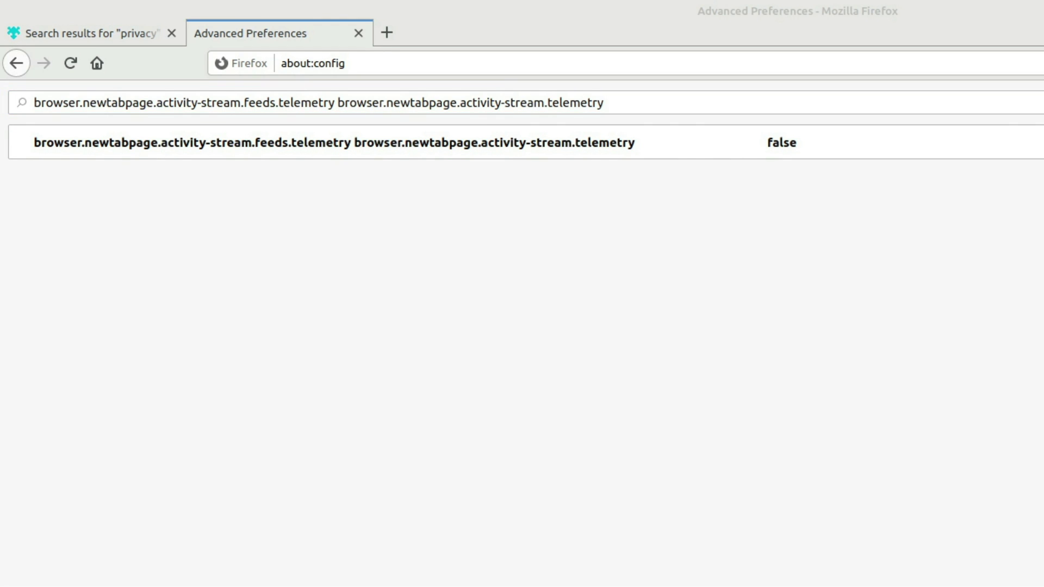
pyautogui.doubleClick(750, 104)
pyautogui.click(751, 104)
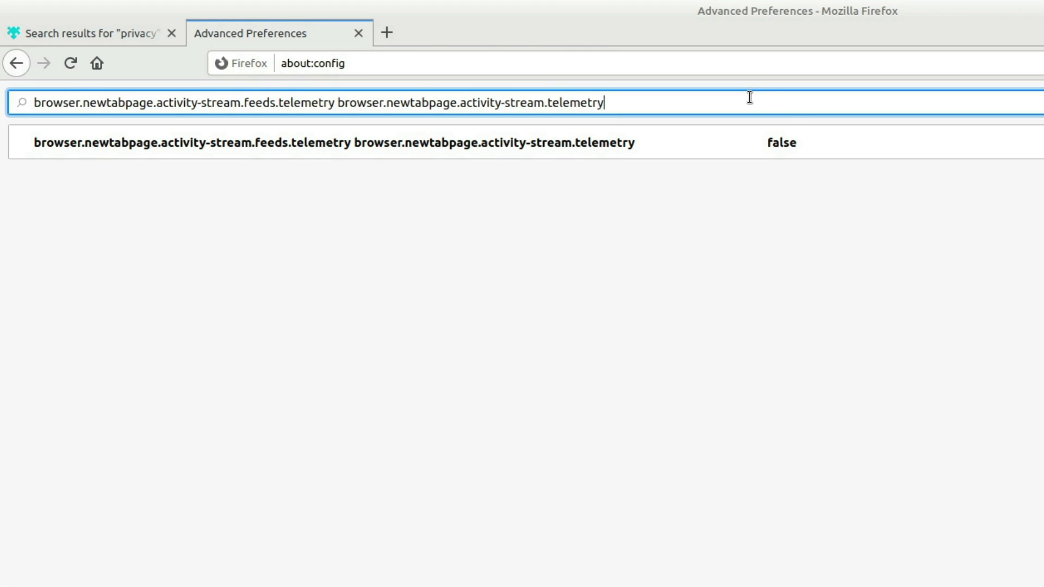
pyautogui.write('browser.pingcentre.telemetry')
pyautogui.tripleClick(788, 108)
pyautogui.click(788, 108)
pyautogui.write('browser.pingcentre.telemetry')
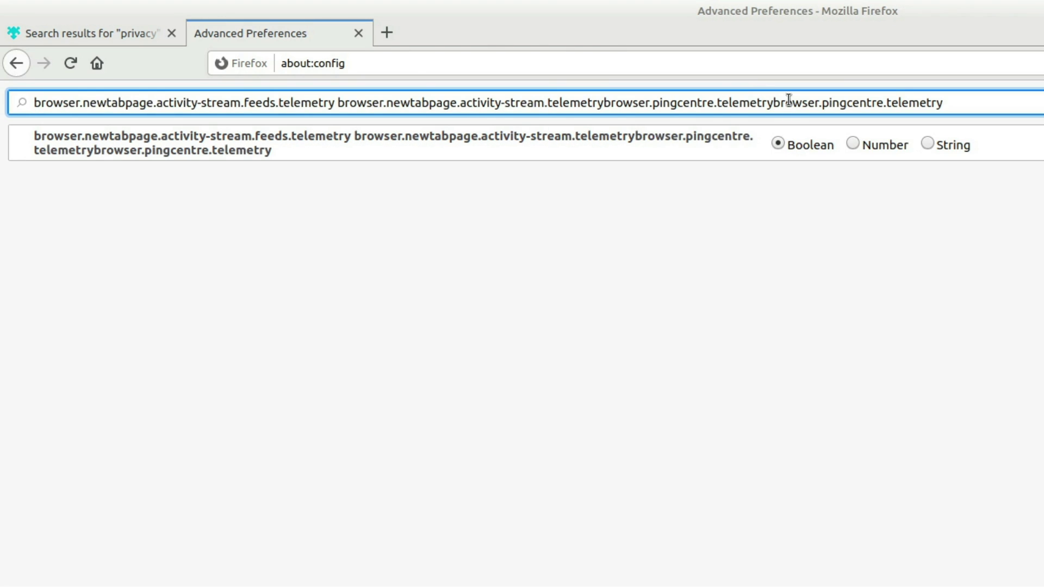
pyautogui.tripleClick(789, 102)
pyautogui.write('browser.pingcentre.telemetry')
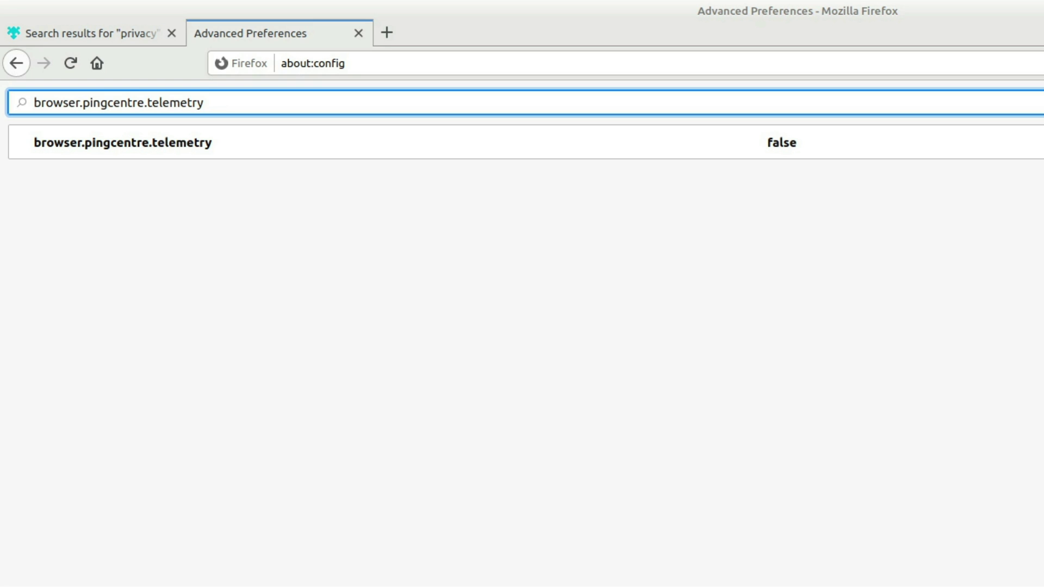
# - Look up devtools.onboarding.telemetry-logged and media.wmf.deblacklisting-for-telemetry-in-gpu-process
pyautogui.hotkey('alt', 'Tab')
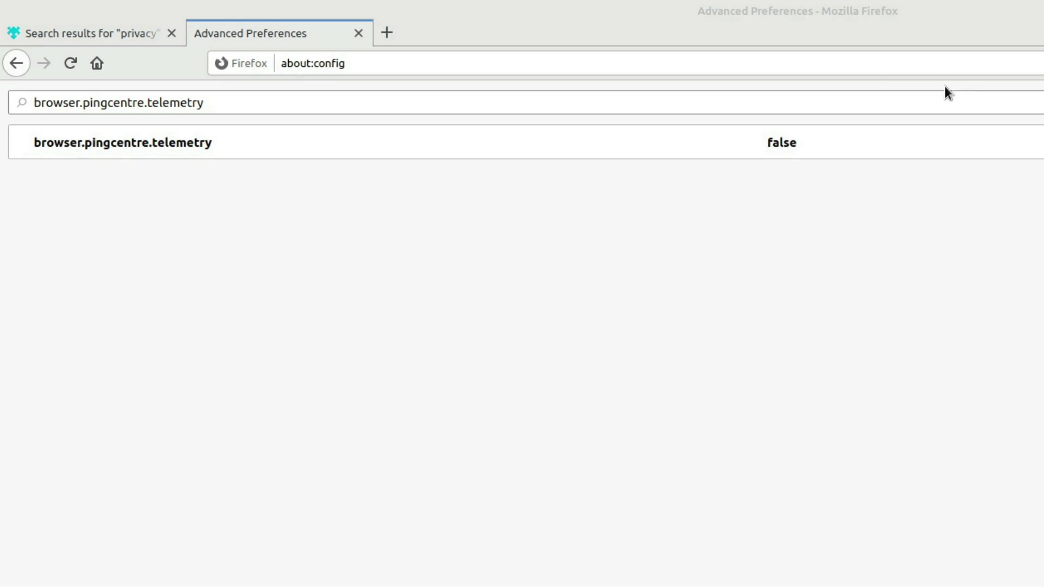
pyautogui.click(872, 103)
pyautogui.hotkey('ctrl', 'a')
pyautogui.write('devtools.onboarding.telemetry-logged')
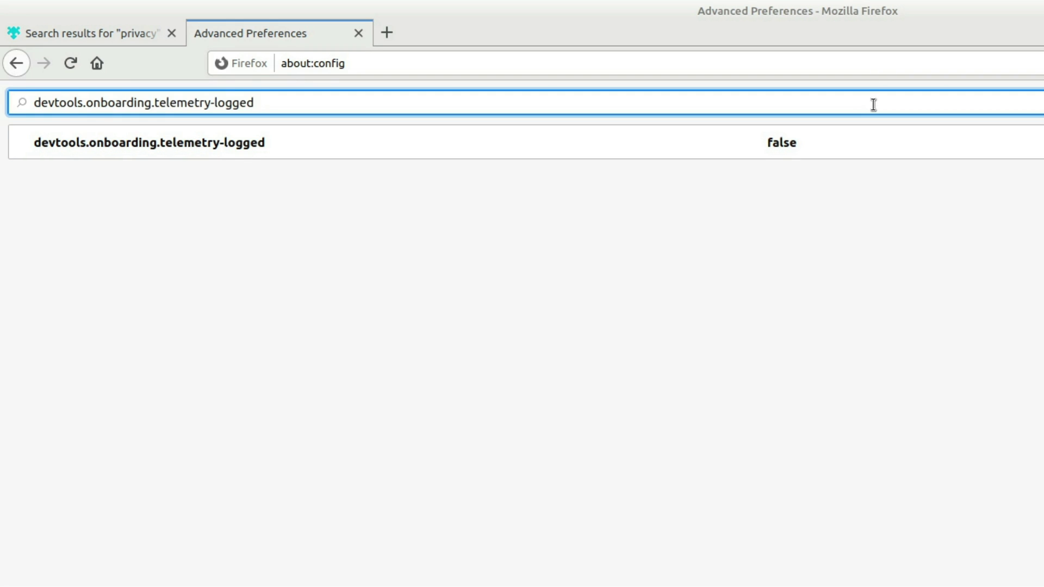
pyautogui.hotkey('alt', 'Tab')
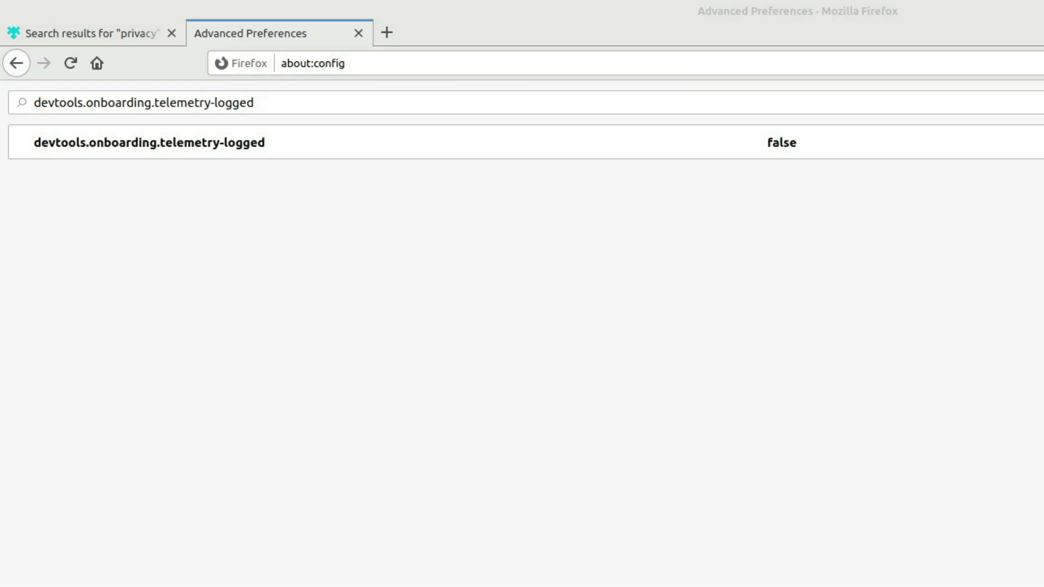
pyautogui.click(795, 102)
pyautogui.hotkey('ctrl', 'a')
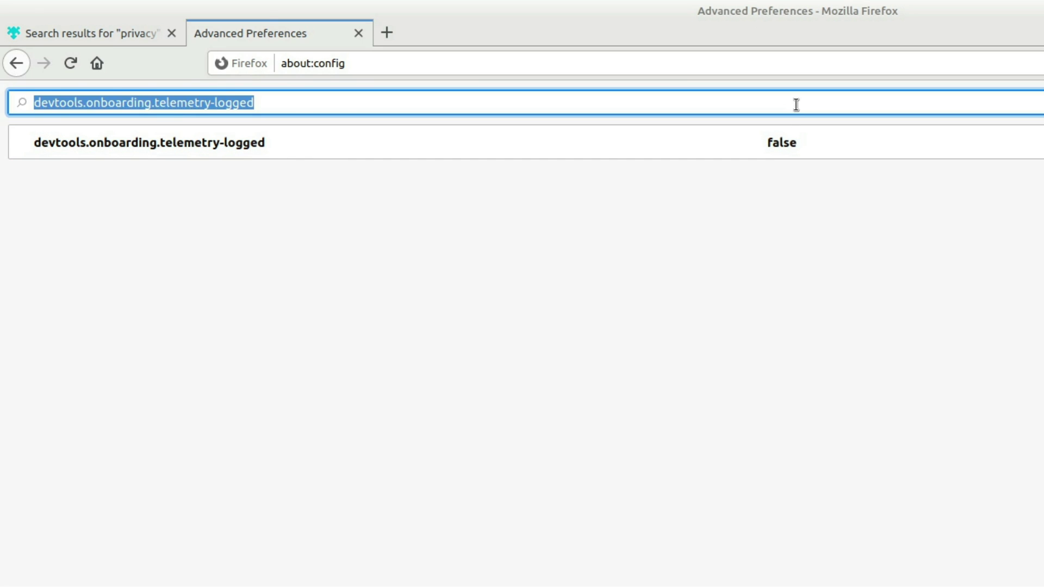
pyautogui.write('media.wmf.deblacklisting-for-telemetry-in-gpu-process')
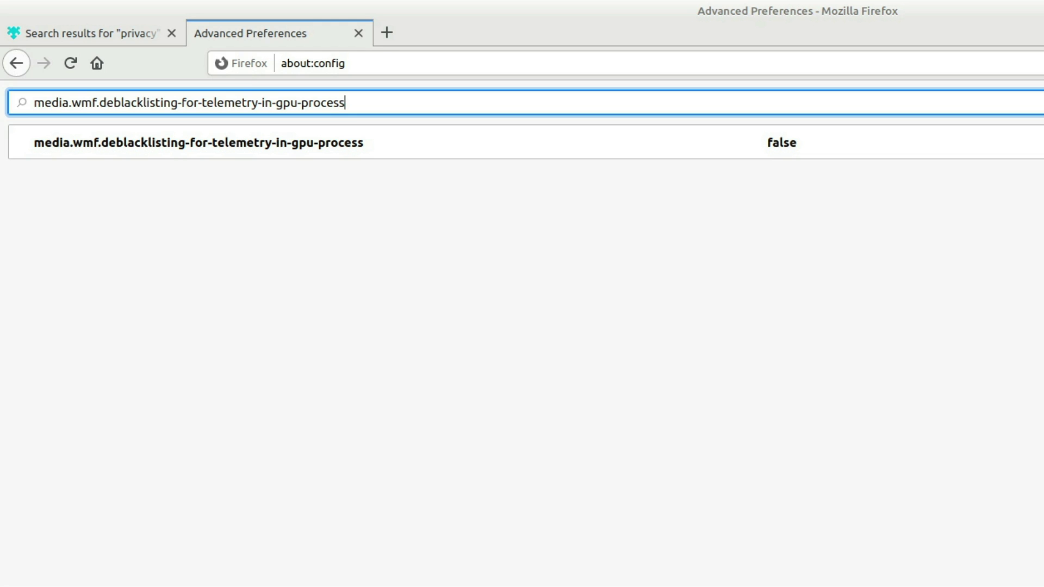
# - Look up toolkit.telemetry.archive.enabled and toolkit.telemetry.bhrping.enabled, confirming both bhrping entries are false
pyautogui.hotkey('alt', 'Tab')
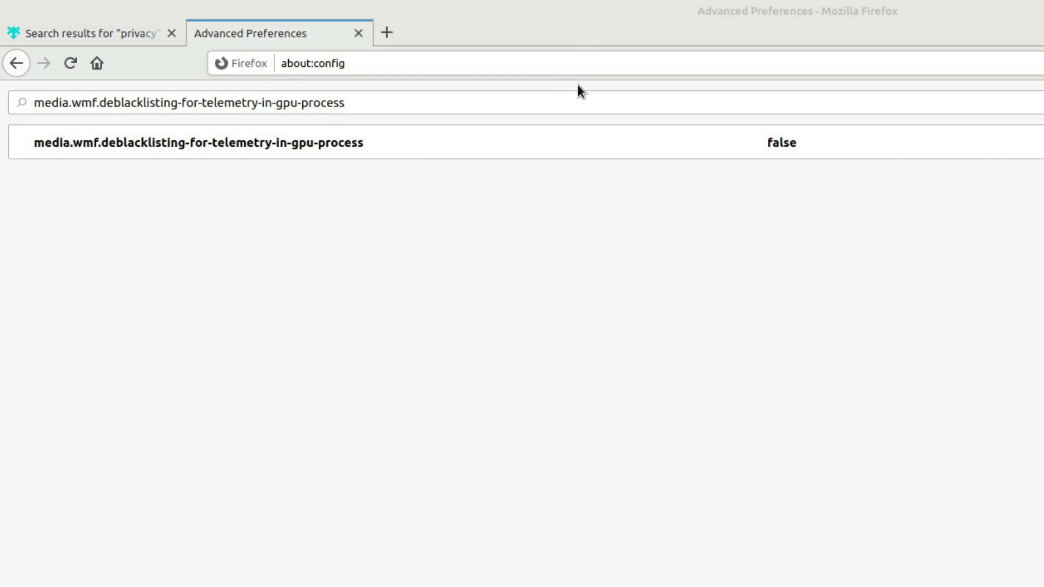
pyautogui.click(583, 103)
pyautogui.hotkey('ctrl', 'a')
pyautogui.write('toolkit.telemetry.archive.enabled')
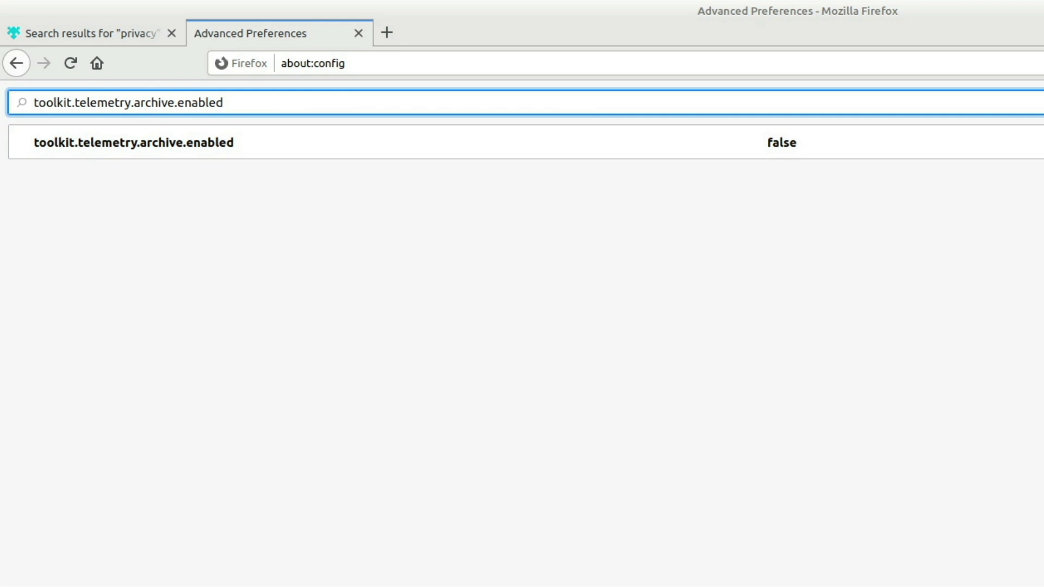
pyautogui.hotkey('alt', 'Tab')
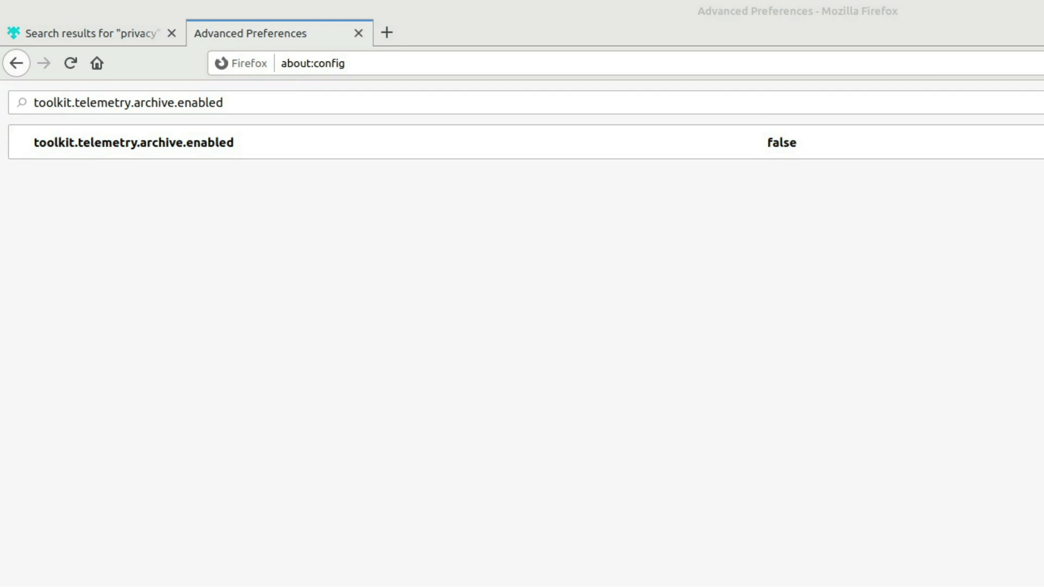
pyautogui.click(756, 100)
pyautogui.write('toolkit.telemetry.bhrping.enabled')
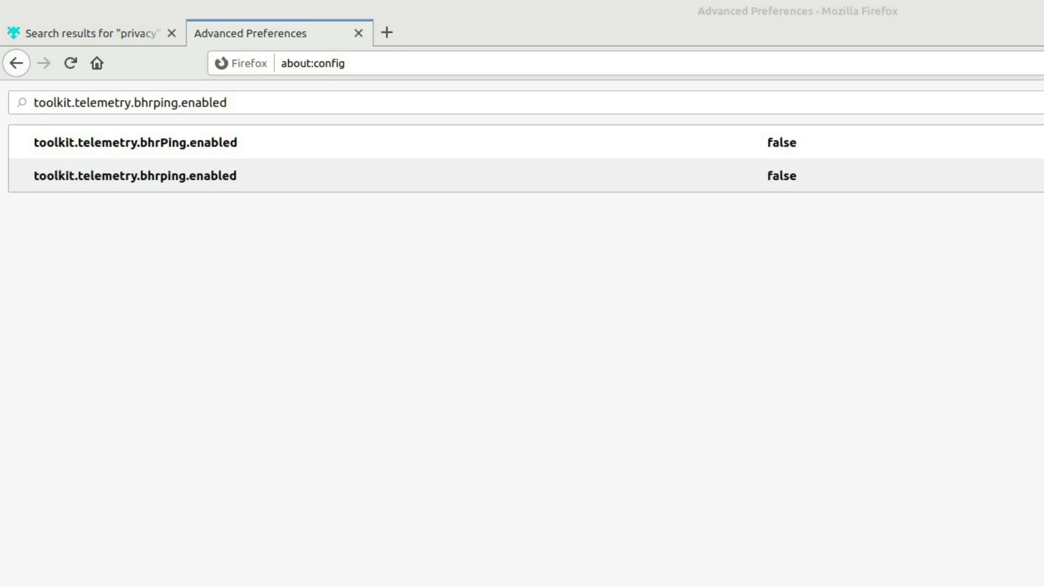
pyautogui.tripleClick(303, 105)
# - Verify webgl.disabled and privacy.firstparty.isolate are true and security.ssl.enable_false_start is false
pyautogui.write('webgl.disabled')
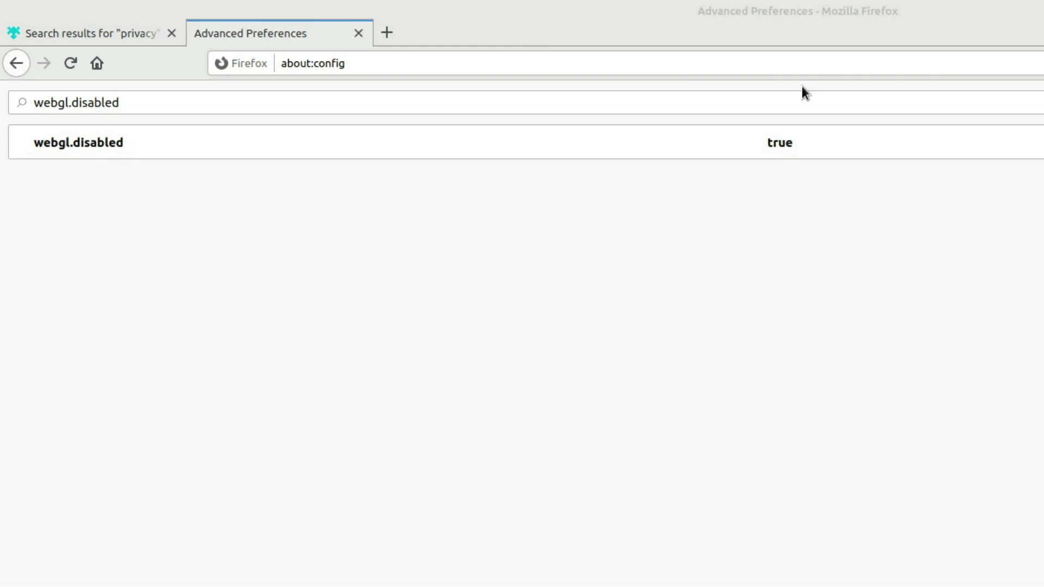
pyautogui.tripleClick(279, 103)
pyautogui.write('privacy.firstparty.isolate')
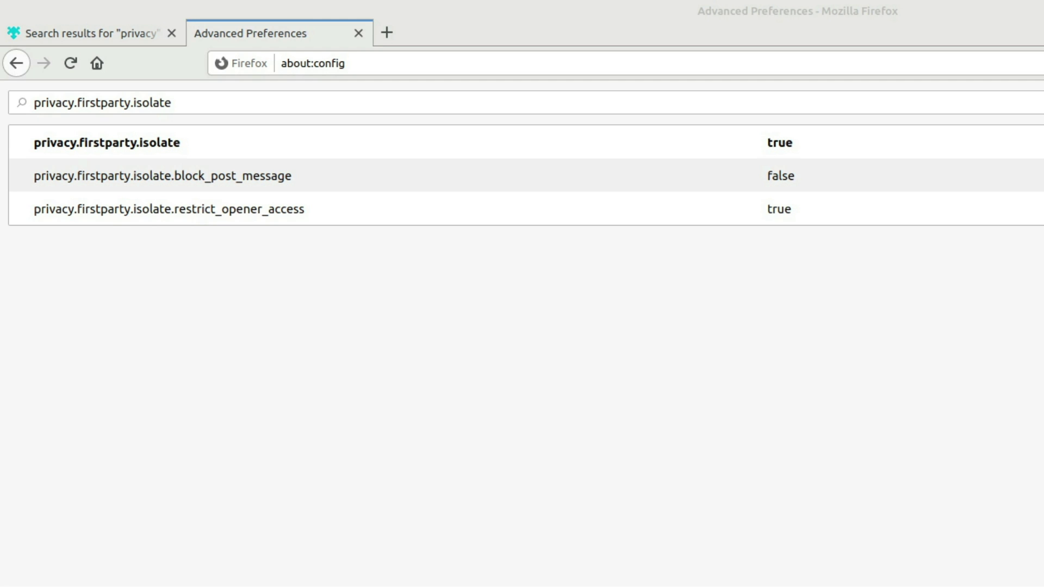
pyautogui.tripleClick(379, 105)
pyautogui.write('security.ssl.enable_false_start')
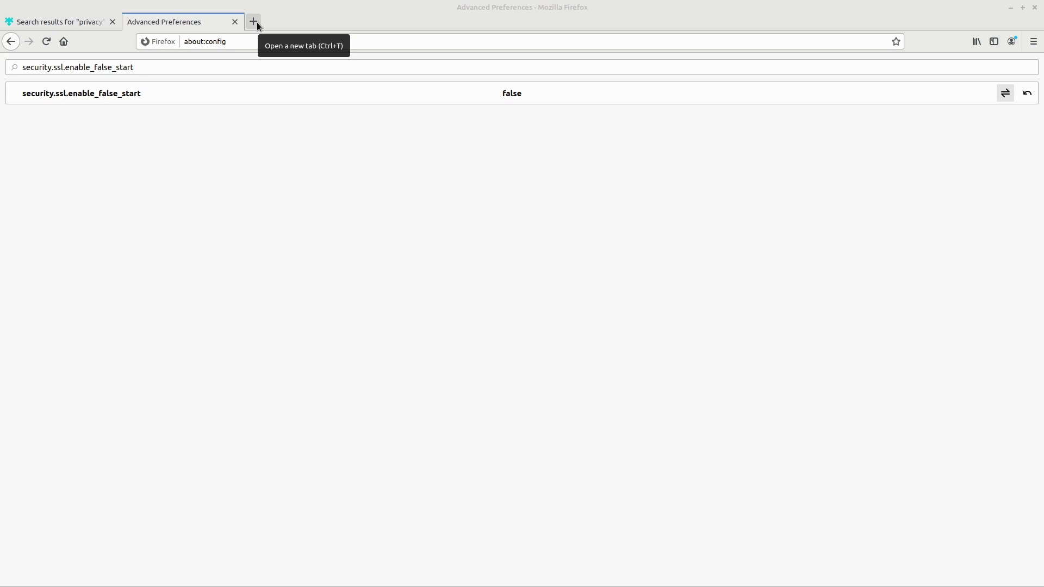
pyautogui.click(254, 21)
pyautogui.write('https://panopticlick.eff.org')
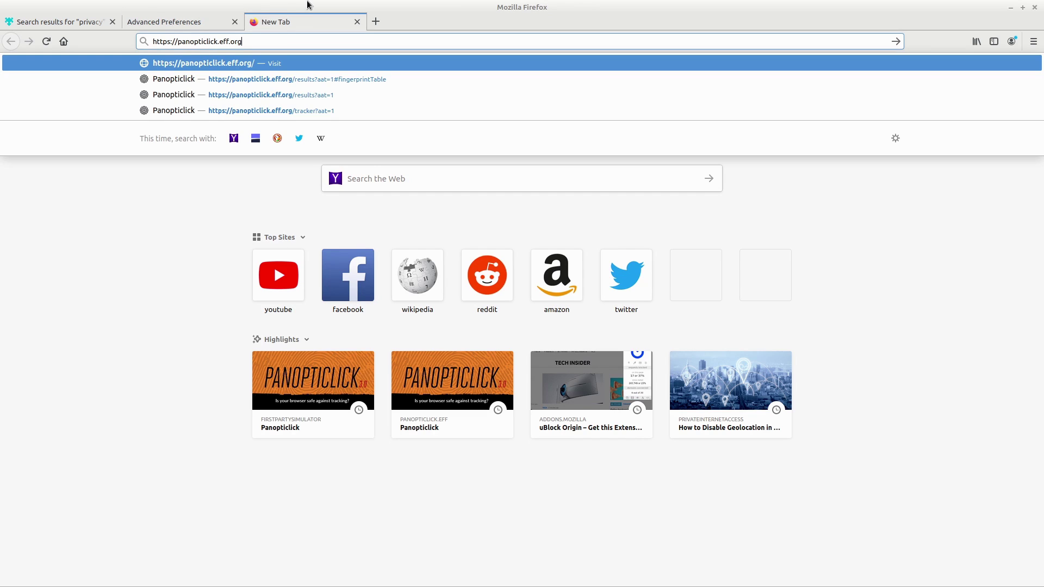
pyautogui.press('Return')
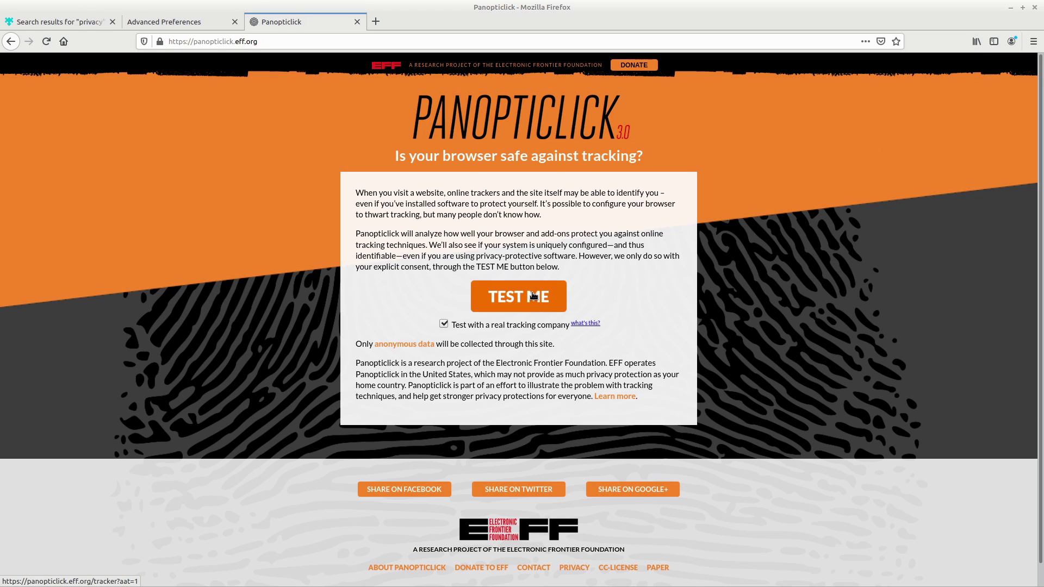
pyautogui.click(533, 296)
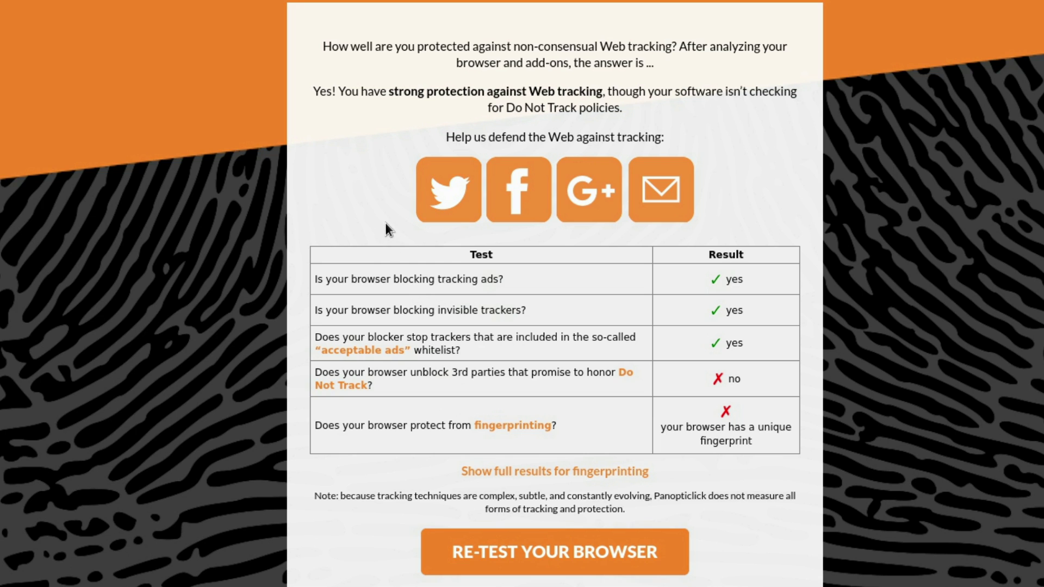
pyautogui.scroll(-3, 385, 219)
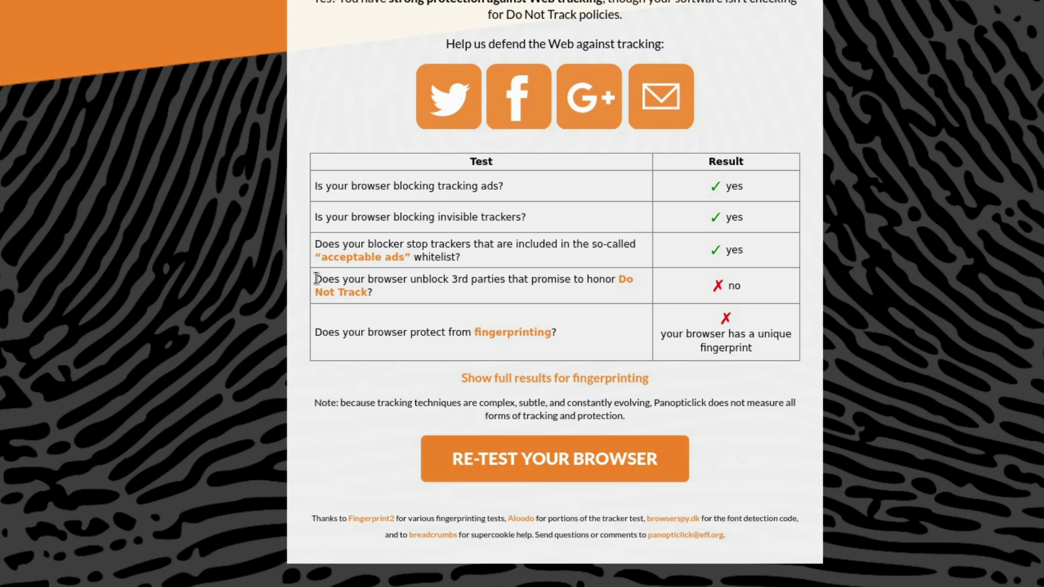
pyautogui.moveTo(316, 279); pyautogui.dragTo(473, 282)
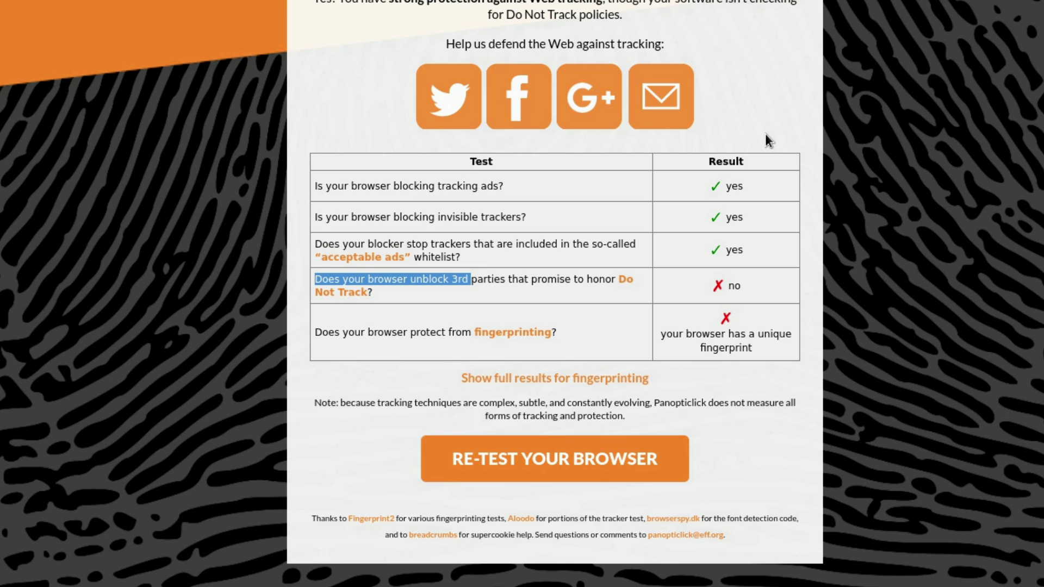
pyautogui.scroll(-3, 433, 315)
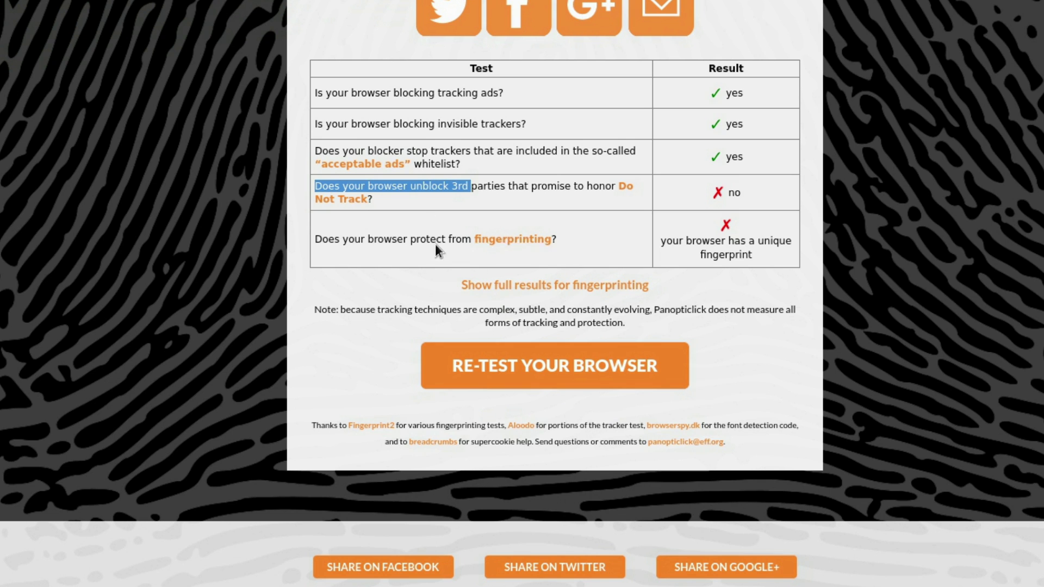
pyautogui.scroll(-4, 745, 217)
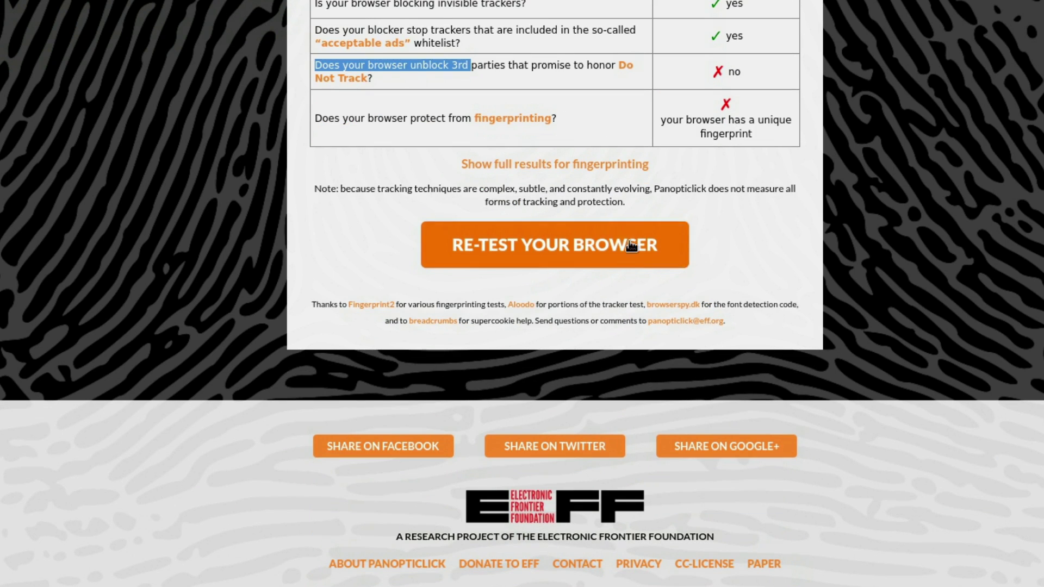
pyautogui.click(580, 166)
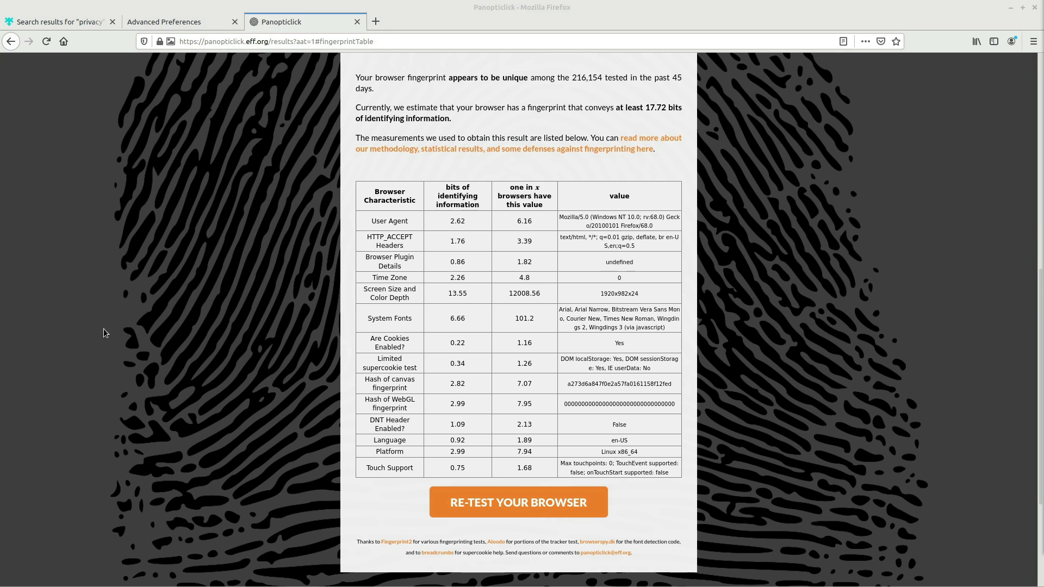
# - Bring the Xed prefs.js window into the middle of the screen over the Panopticlick results
pyautogui.moveTo(1043, 32); pyautogui.dragTo(640, 21)
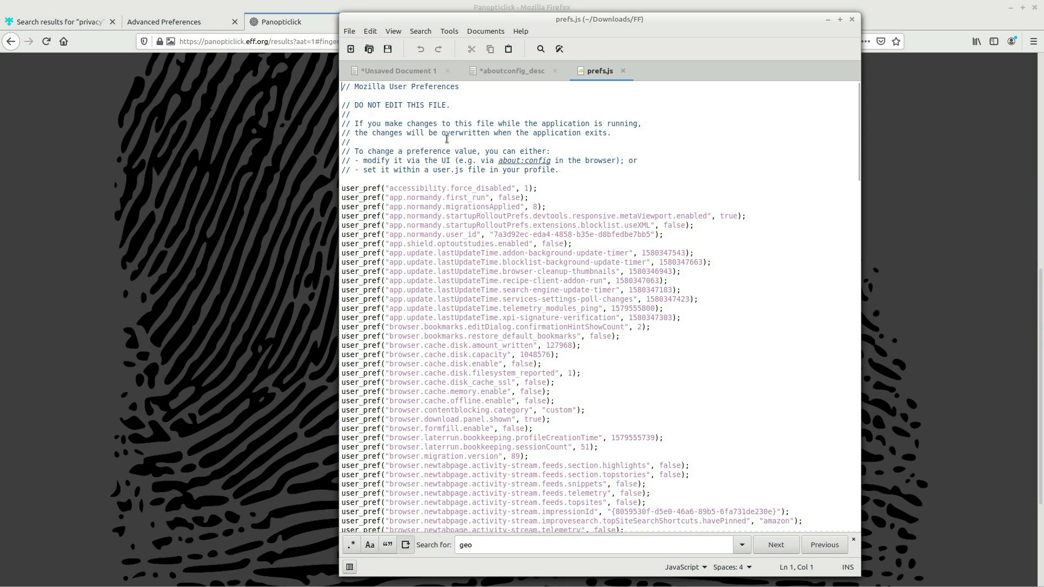
# - Move the prefs.js editor aside and return to Firefox's about:config tab address bar
pyautogui.moveTo(579, 19); pyautogui.dragTo(1043, 53)
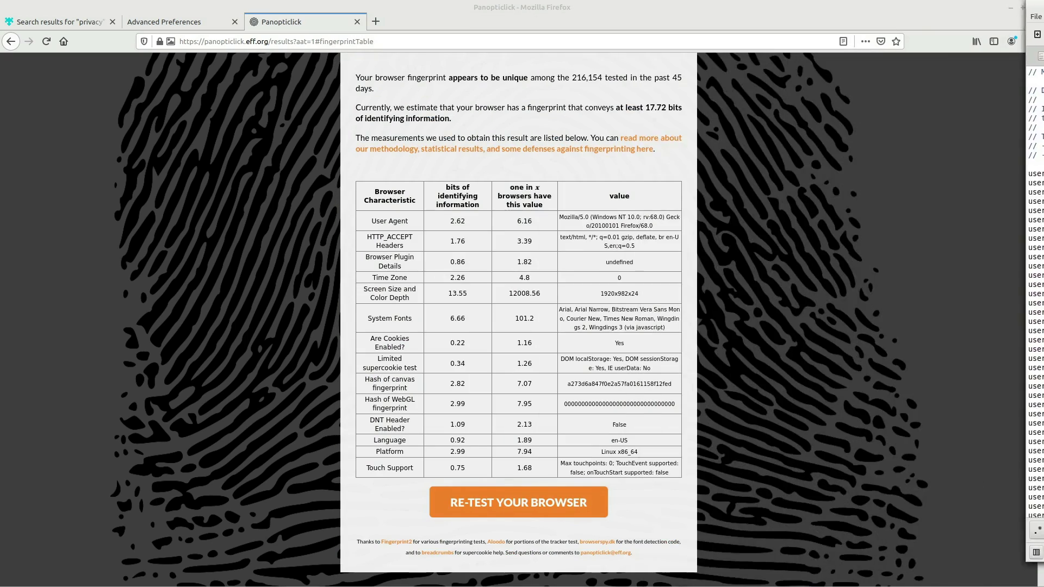
pyautogui.click(60, 22)
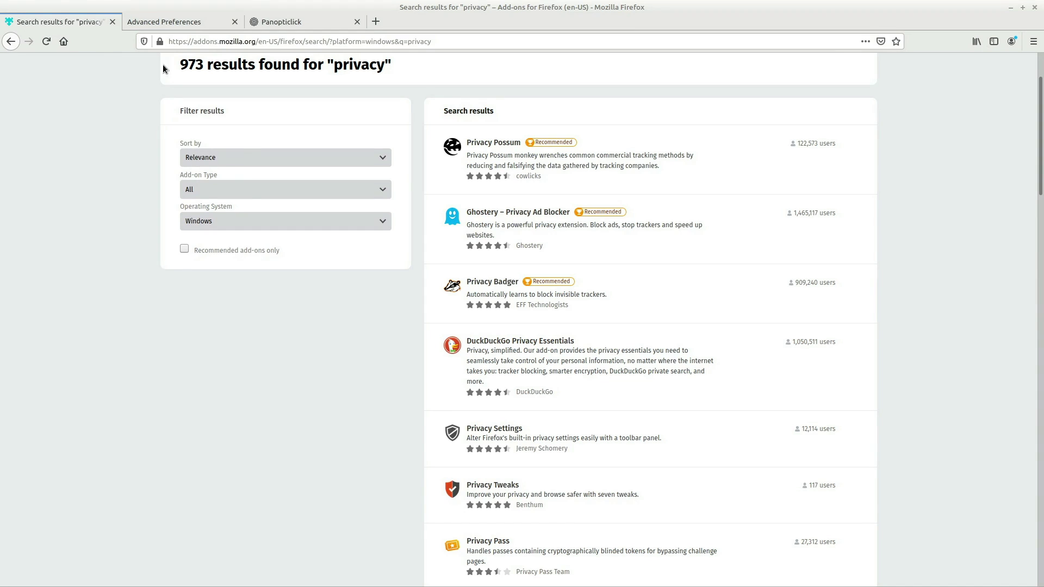
pyautogui.click(190, 23)
pyautogui.click(215, 40)
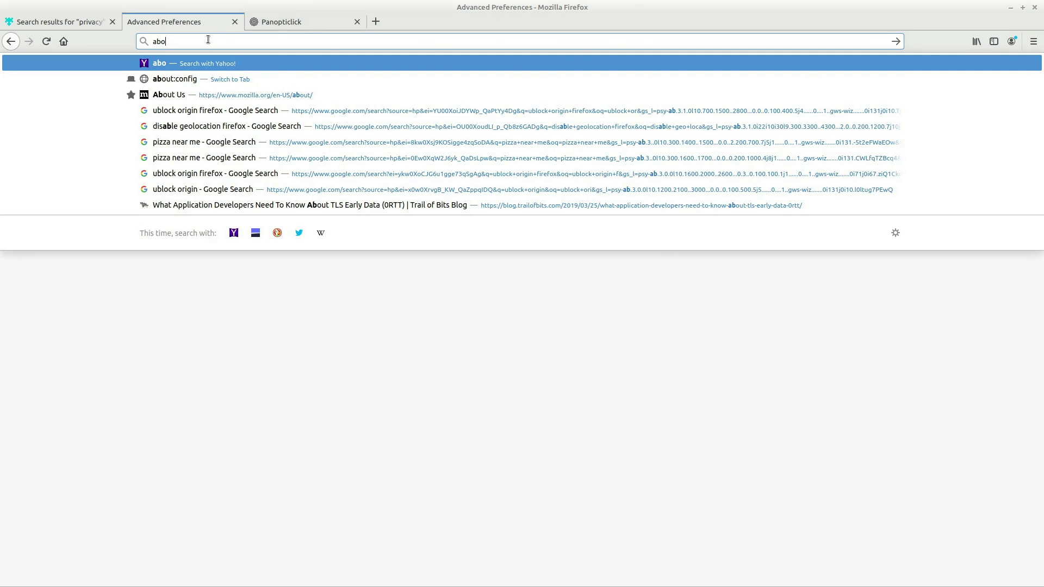
# - Open about:profiles, find PrivateBrowsingV2's Local Directory path, then centre the prefs.js editor
pyautogui.write('files')
pyautogui.press('Return')
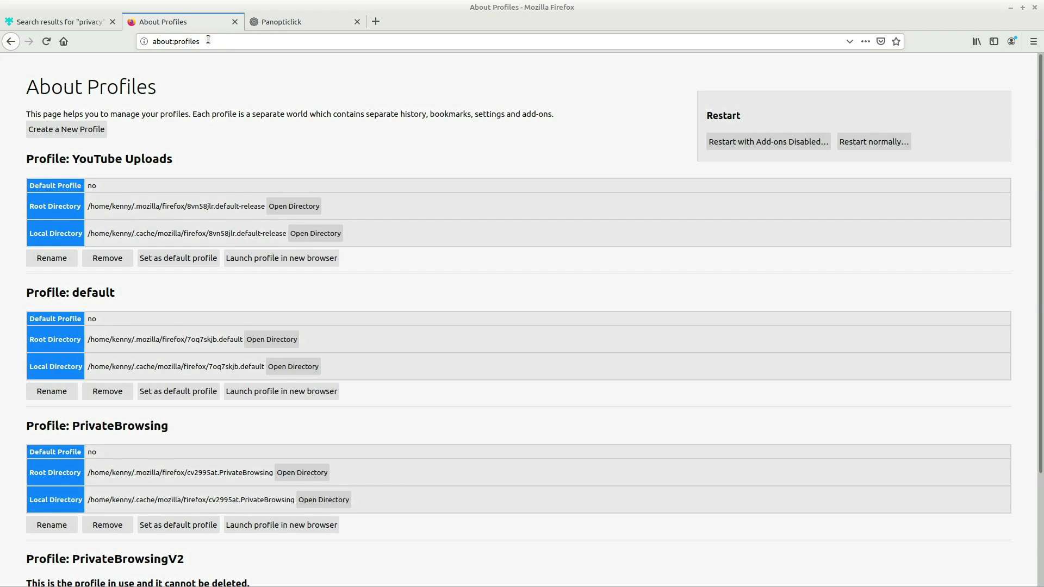
pyautogui.scroll(-2, 262, 227)
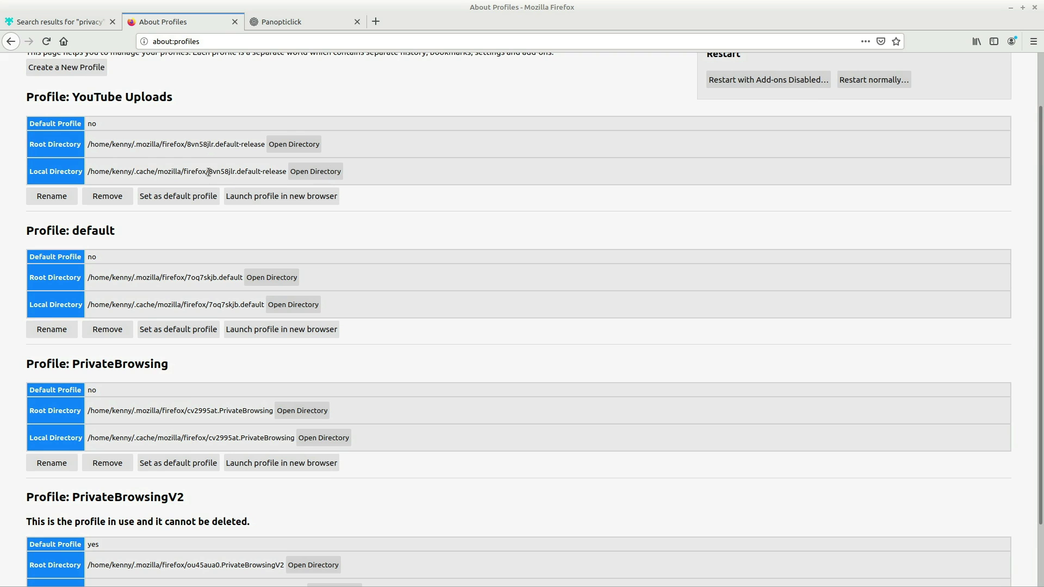
pyautogui.scroll(-3, 111, 430)
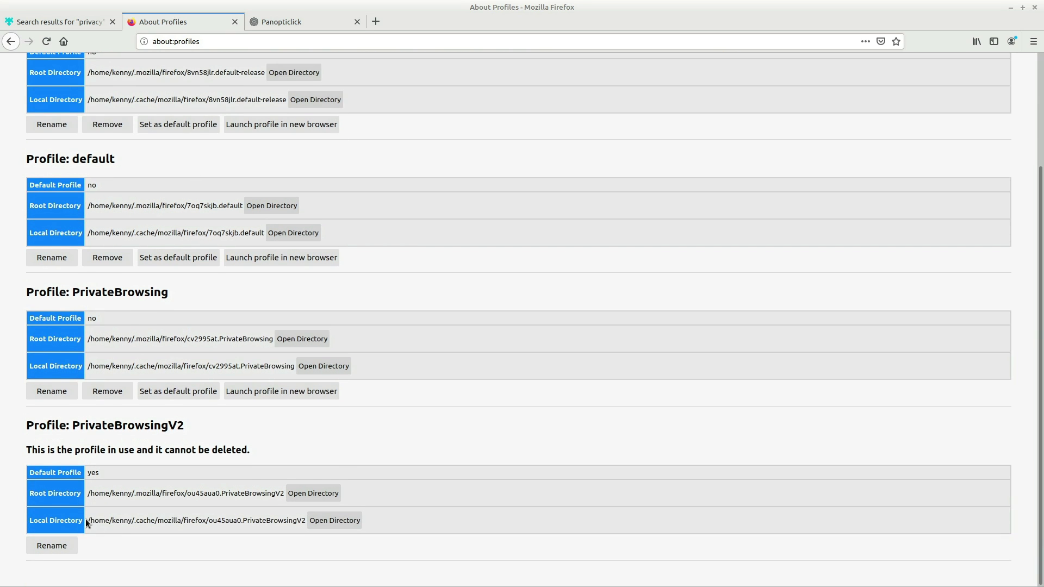
pyautogui.moveTo(87, 520); pyautogui.dragTo(229, 526)
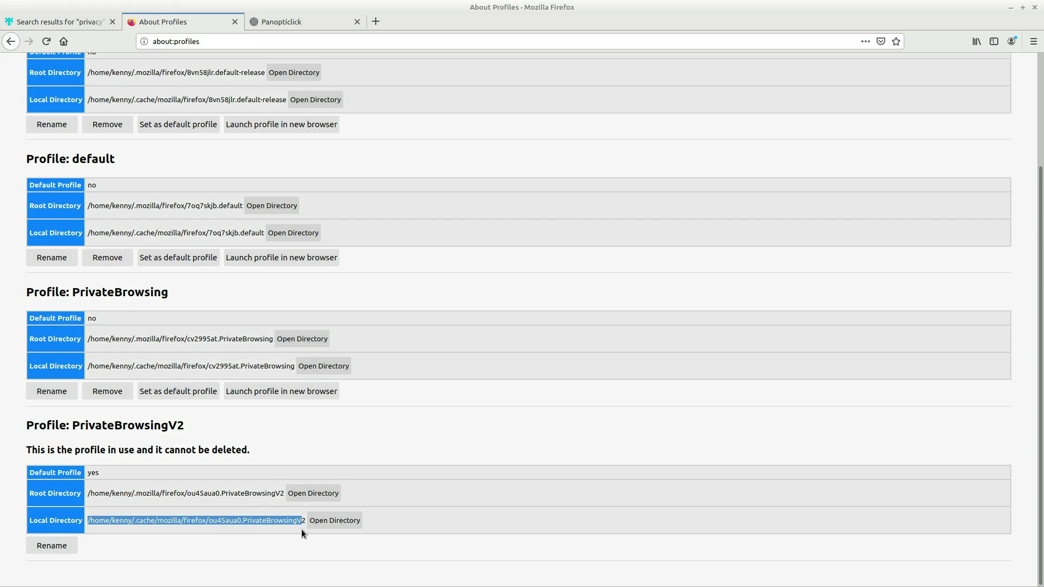
pyautogui.click(267, 522)
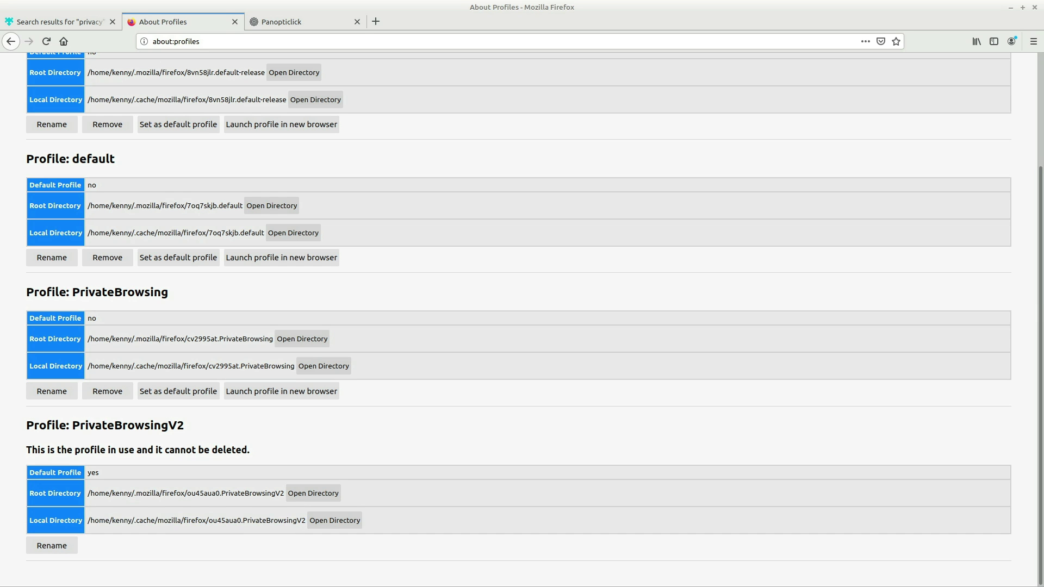
pyautogui.hotkey('alt', 'Tab')
pyautogui.moveTo(925, 22); pyautogui.dragTo(544, 24)
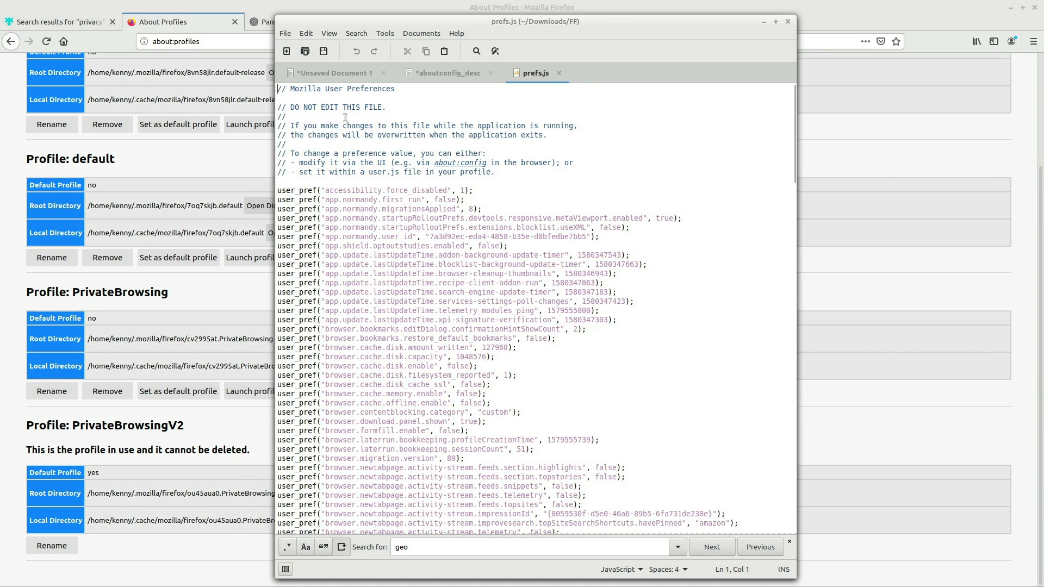
# - Scroll through the prefs.js user_pref lines, then send the Xed window behind Firefox
pyautogui.scroll(-2, 346, 117)
pyautogui.scroll(-2, 325, 131)
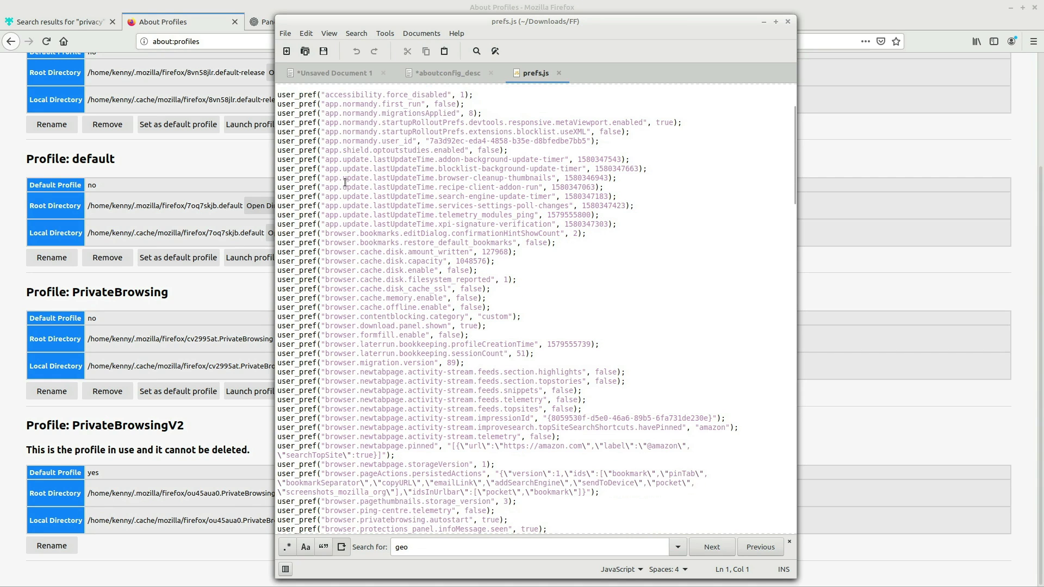
pyautogui.scroll(-10, 338, 229)
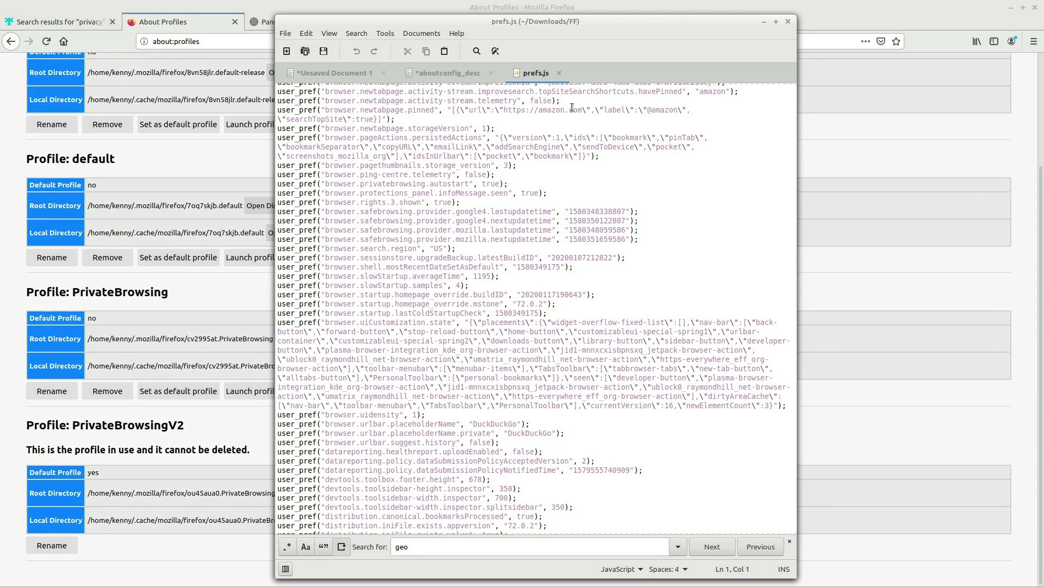
pyautogui.middleClick(482, 24)
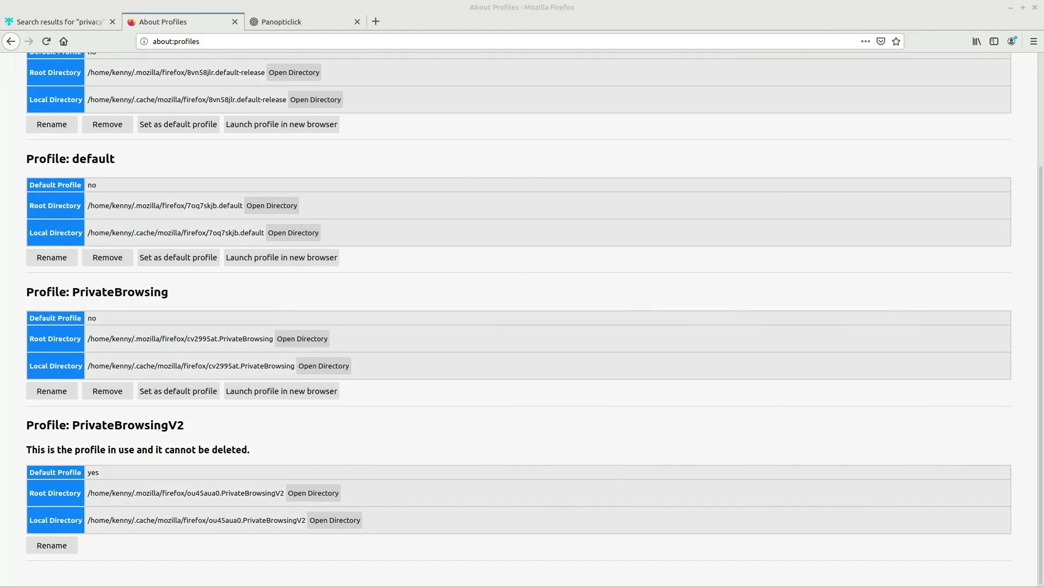